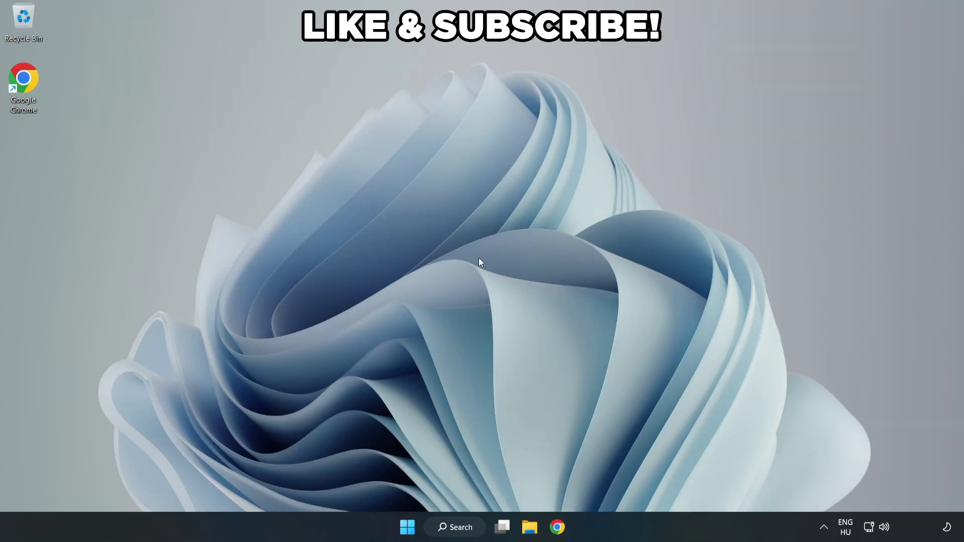
Search Windows for 'edit power plan' from the taskbar.
left_click(463, 534)
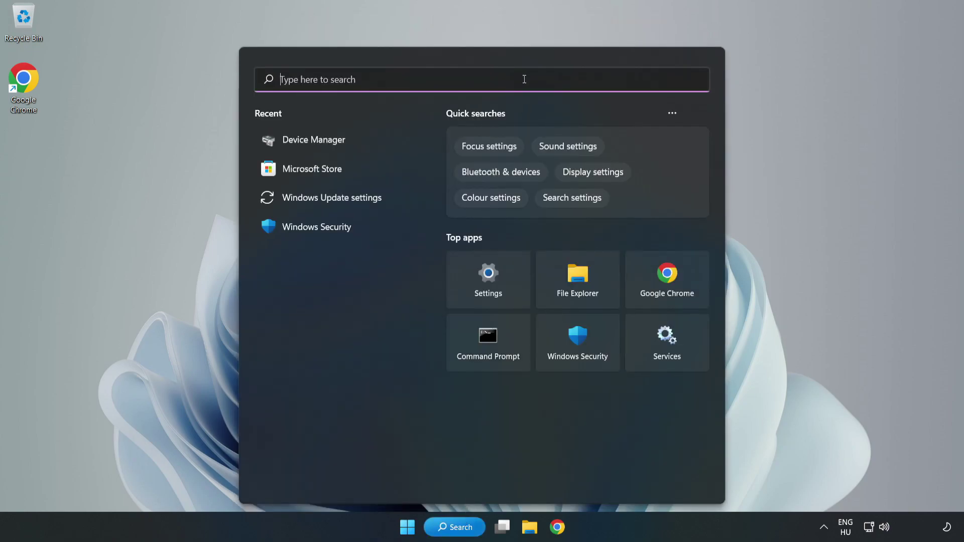
type("edit ")
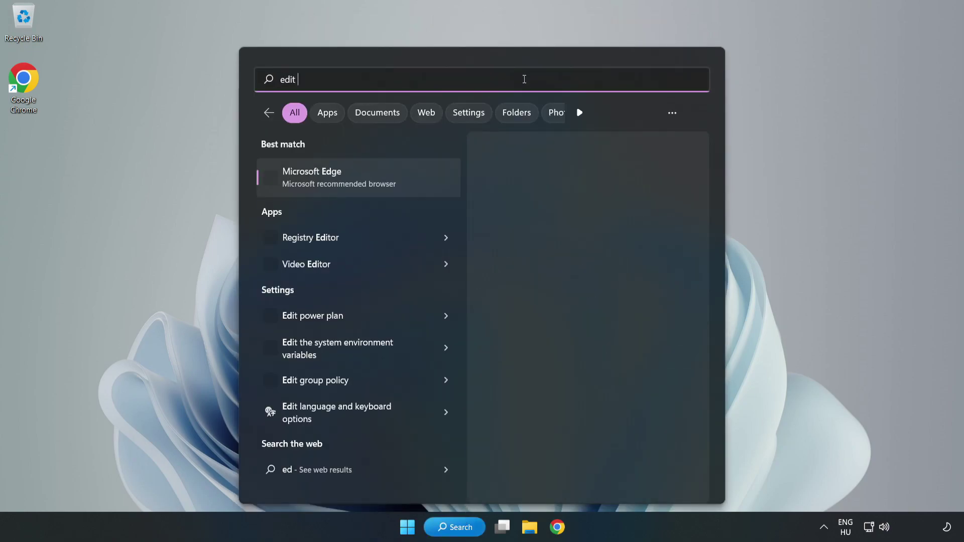
type("power pla")
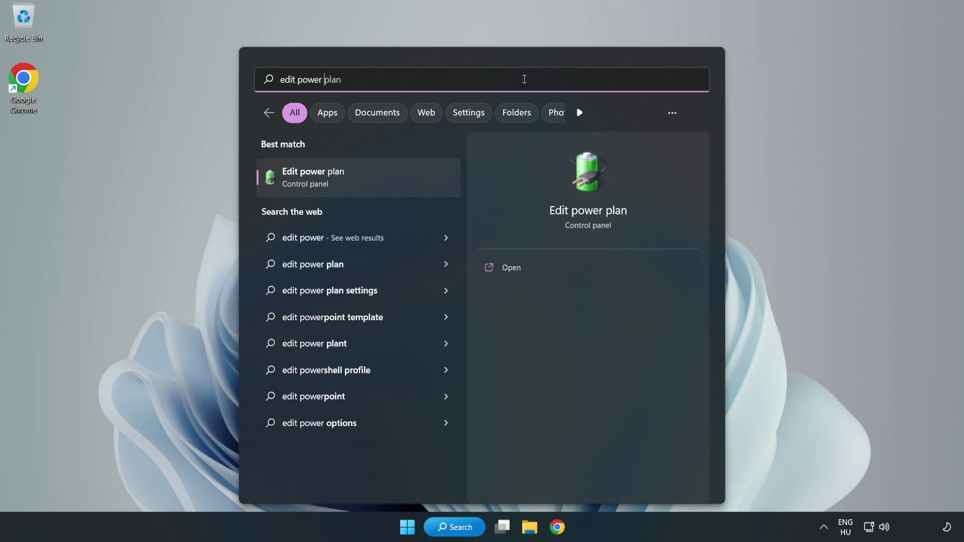
type("n")
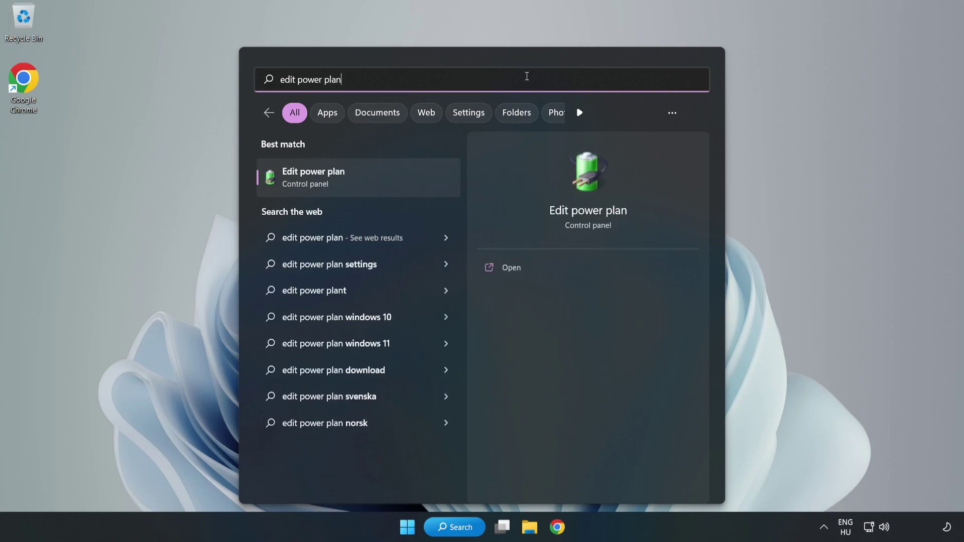
Switch the active power plan from Balanced to High performance, then close Power Options.
left_click(364, 179)
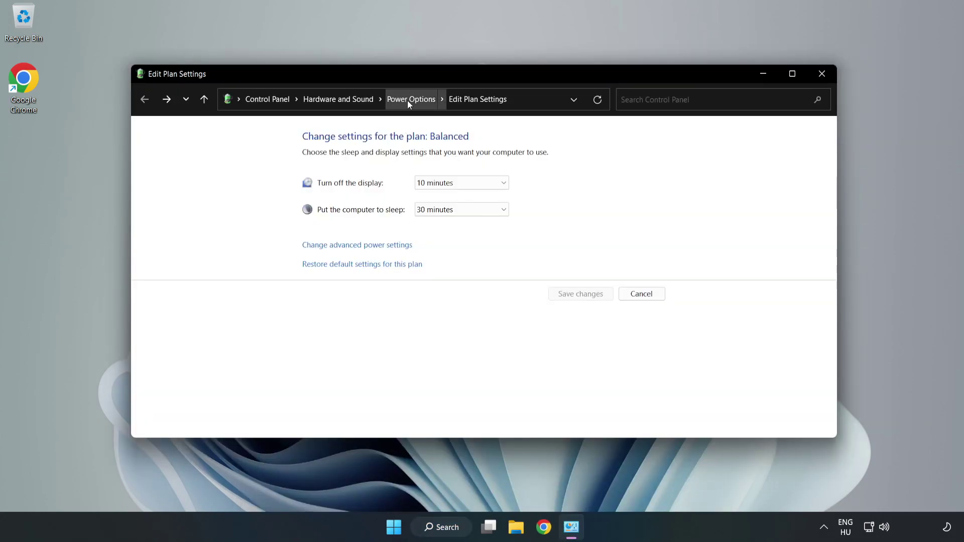
left_click(407, 100)
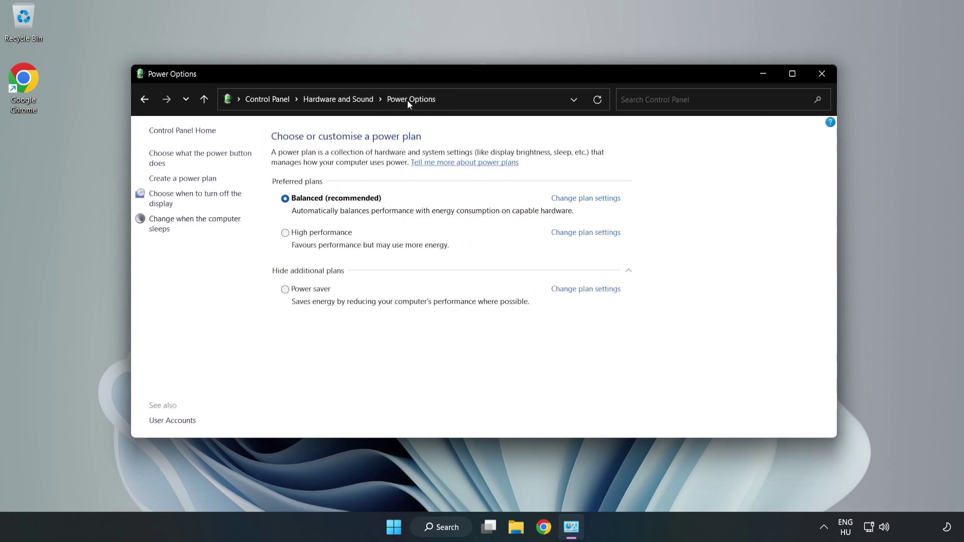
left_click(316, 234)
left_click(820, 78)
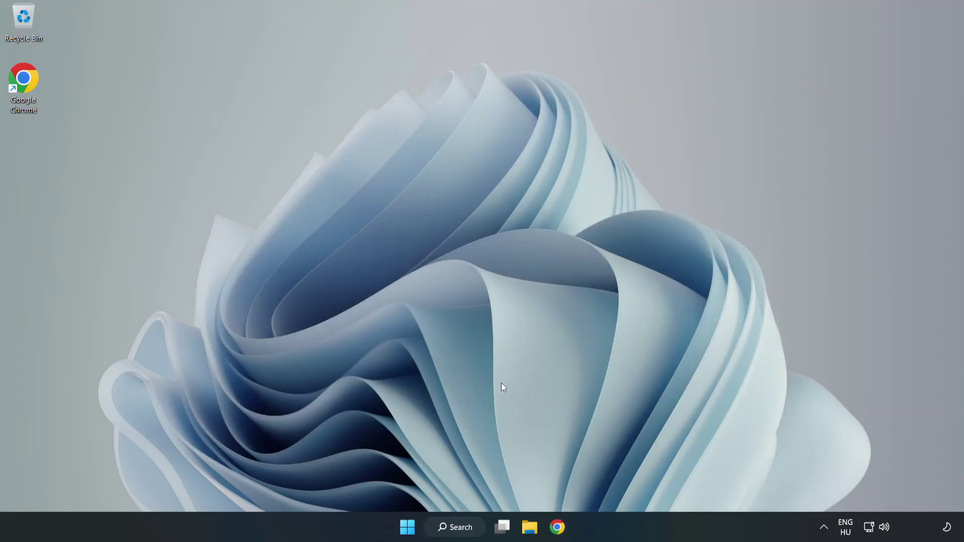
Search for 'device manager' and launch Device Manager from the results.
left_click(468, 529)
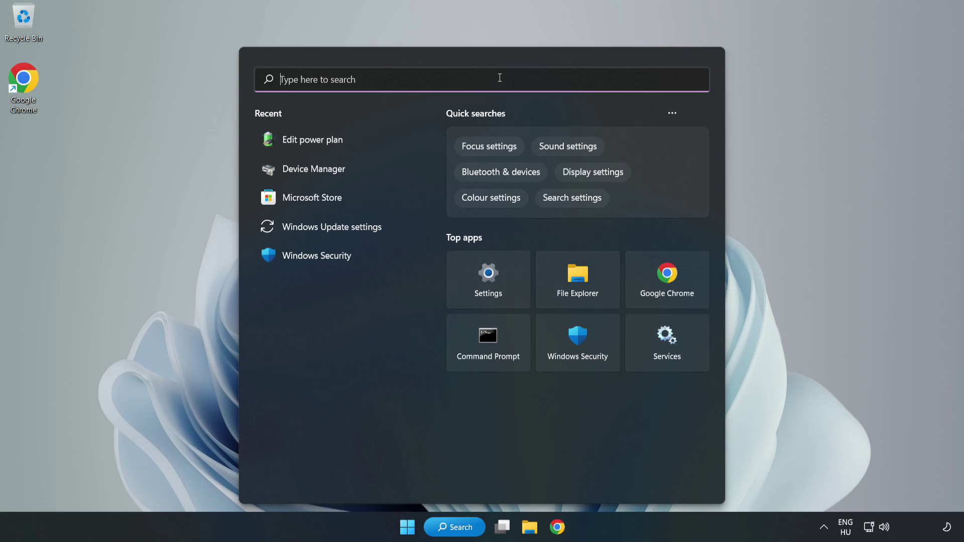
type("device mana")
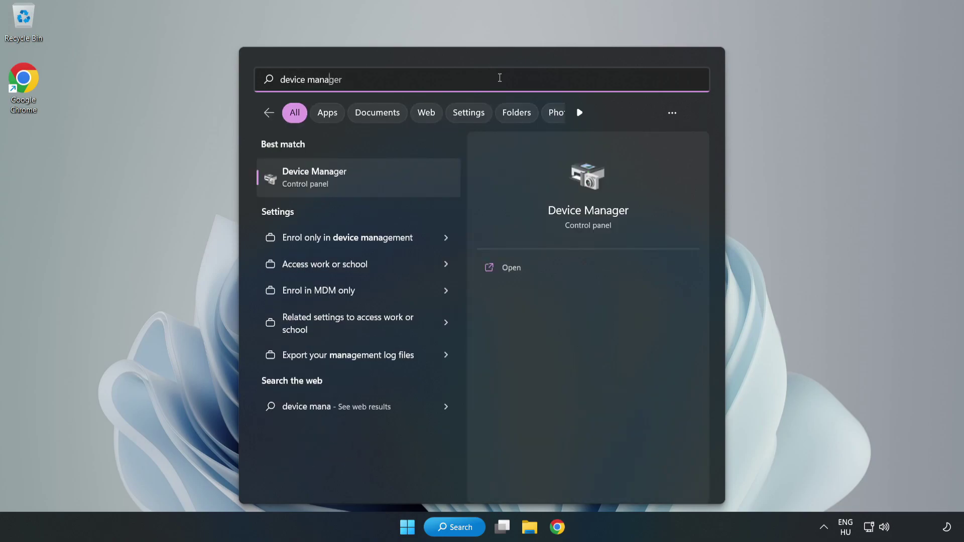
type("ger")
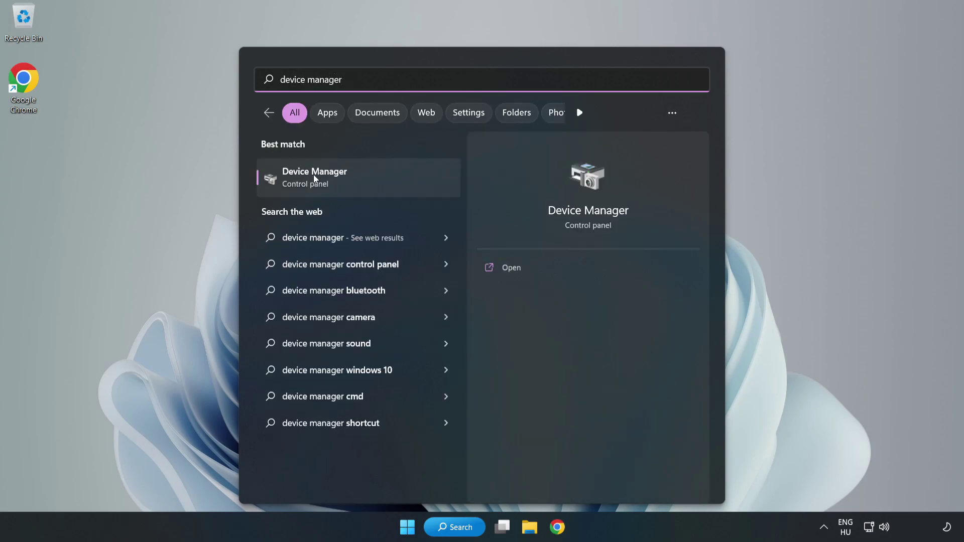
left_click(350, 182)
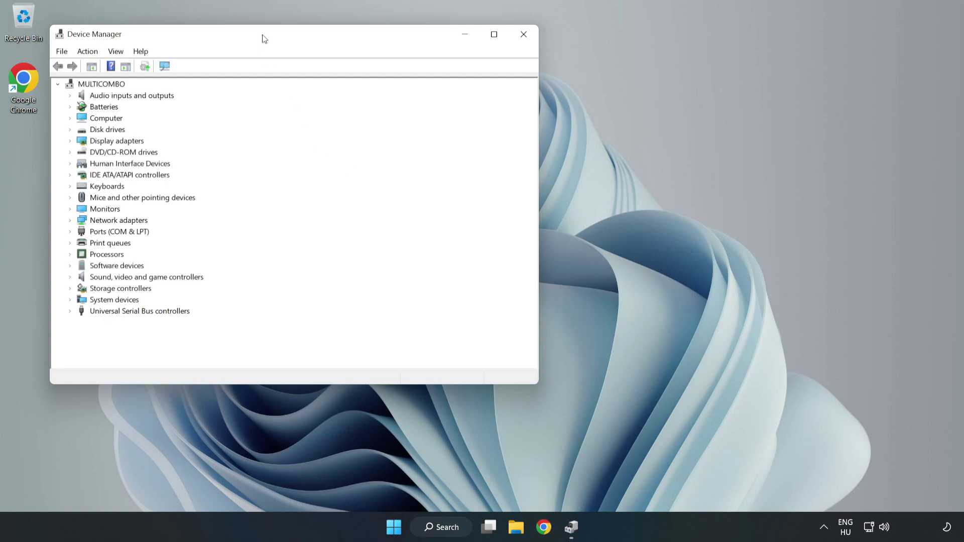
Center Device Manager, expand Display adapters and bring up the VMware SVGA 3D context menu.
left_click_drag(262, 37, 443, 97)
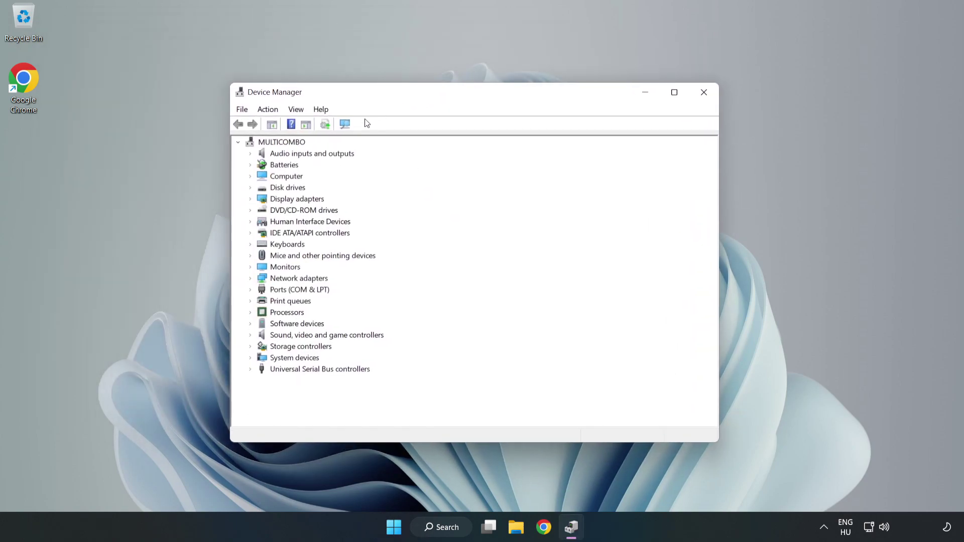
left_click(281, 199)
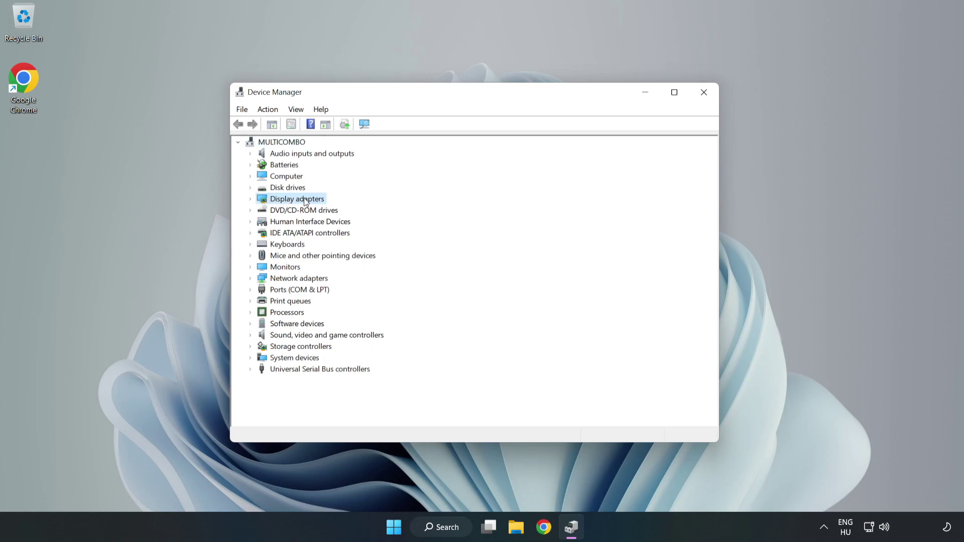
left_click(251, 200)
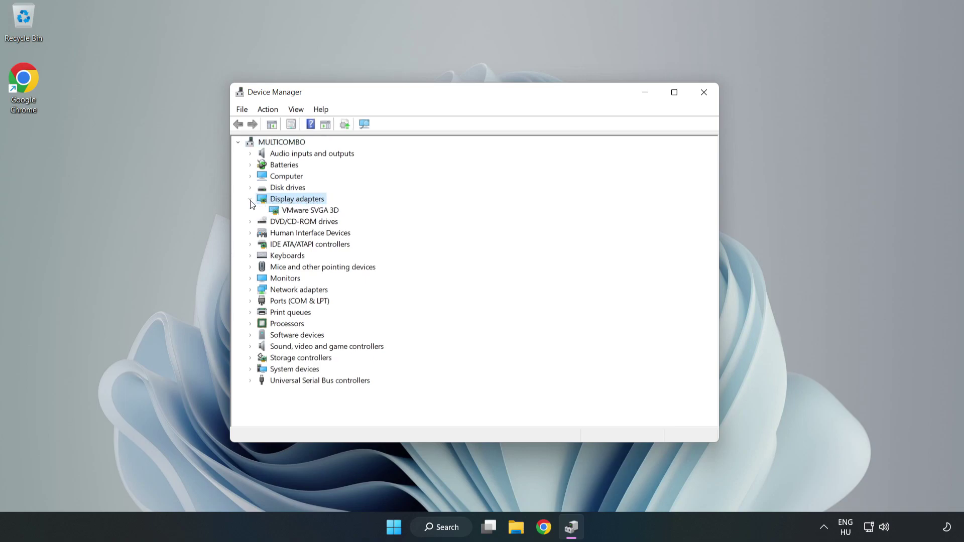
left_click(282, 211)
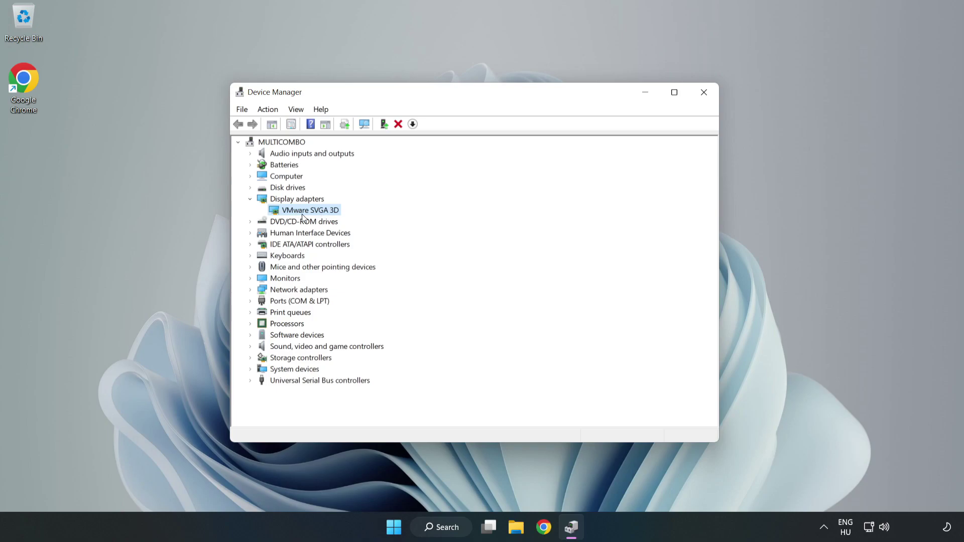
right_click(308, 214)
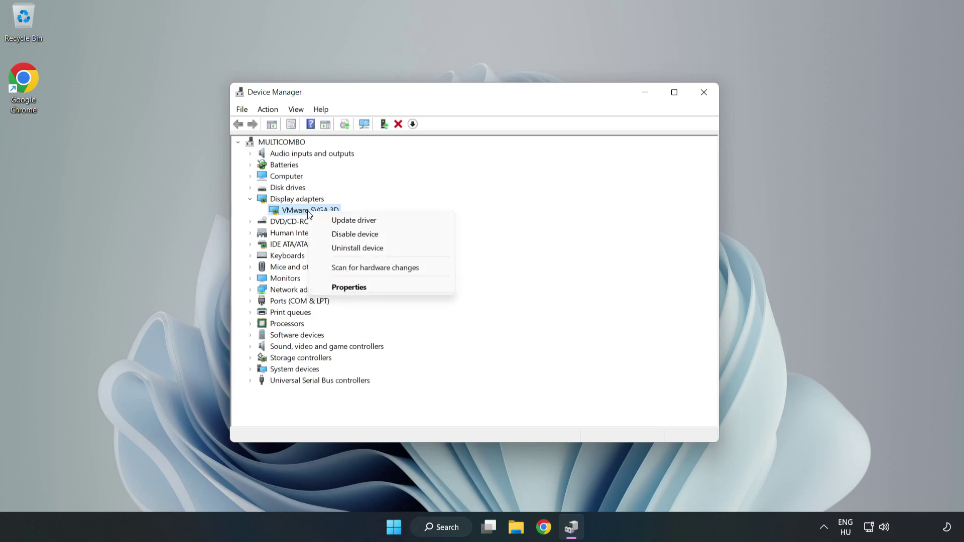
Auto-search for a VMware SVGA 3D driver update, confirm it's current, and close Device Manager.
left_click(365, 226)
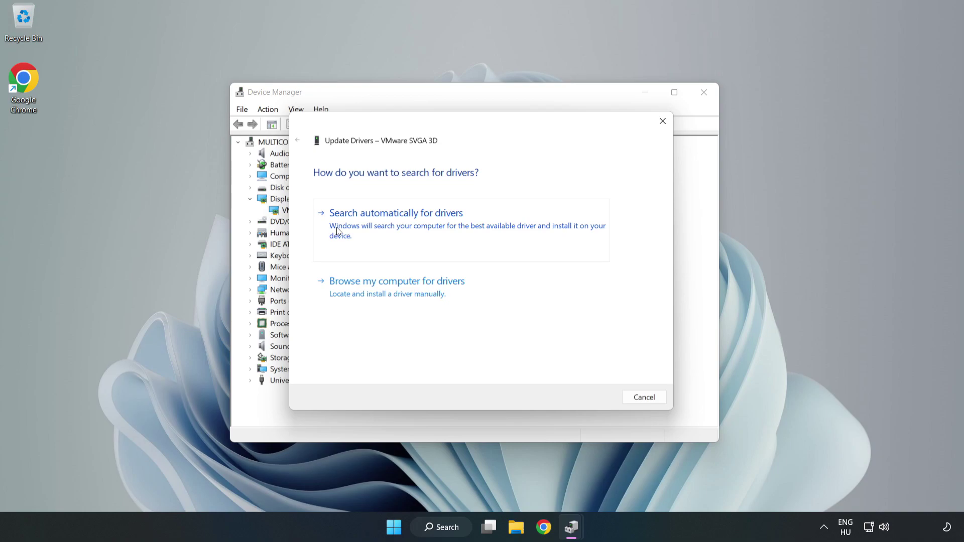
left_click(397, 228)
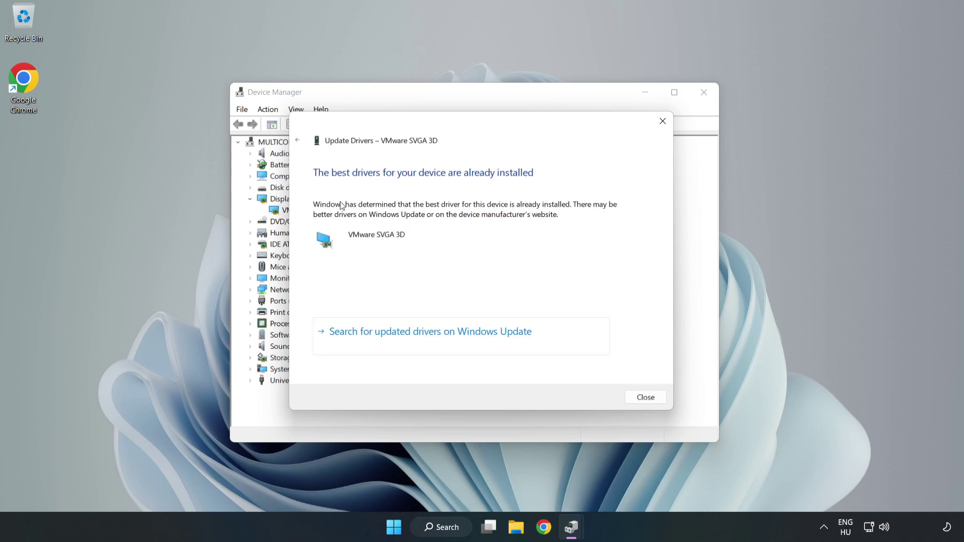
left_click(649, 398)
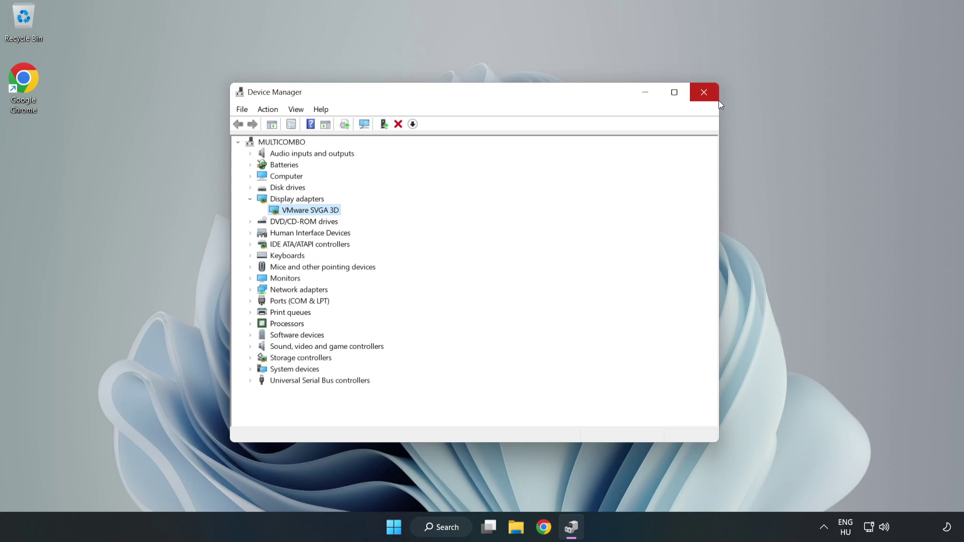
left_click(705, 92)
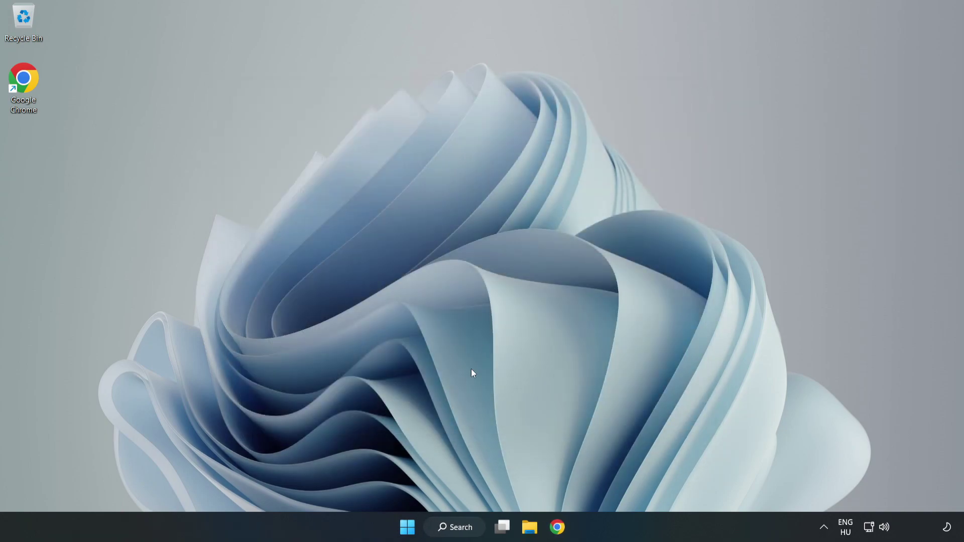
Search for 'game mode' and open the Gaming > Game Mode settings page.
left_click(468, 529)
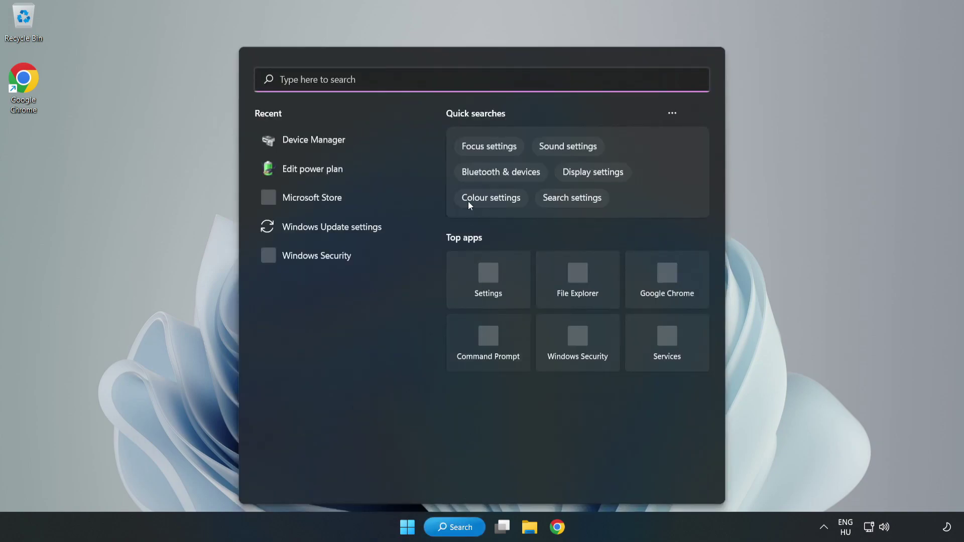
type("g")
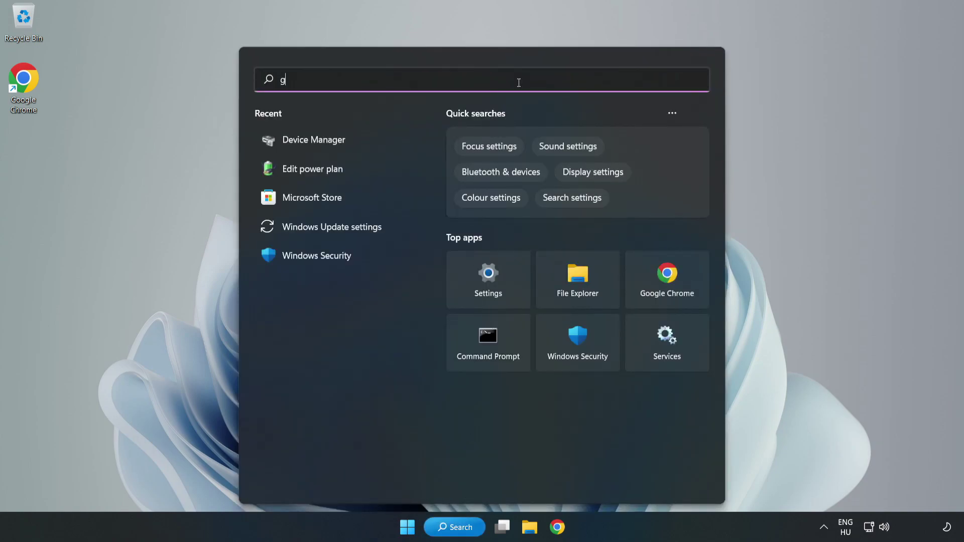
type("ame mode")
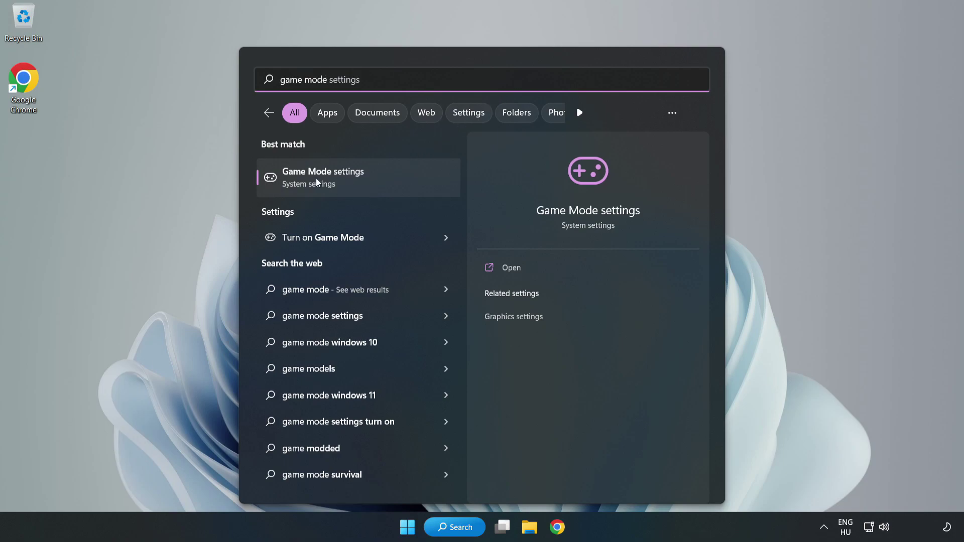
left_click(345, 182)
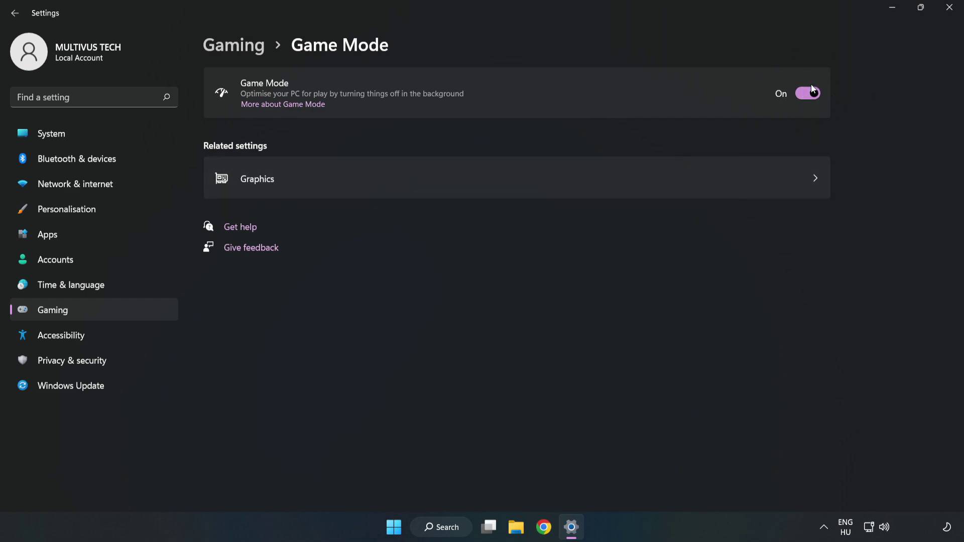
Turn Off the controller button opening Xbox Game Bar, then close Settings.
left_click(246, 52)
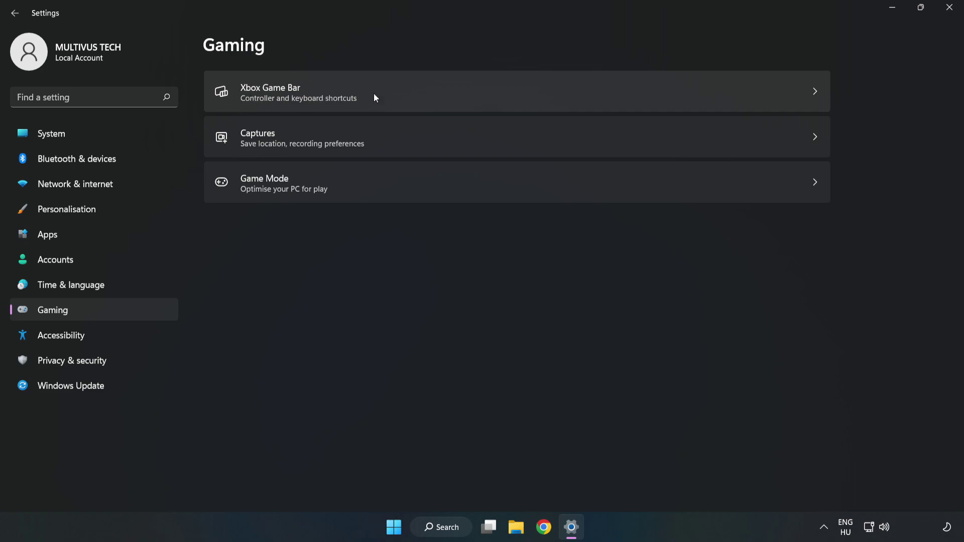
left_click(408, 91)
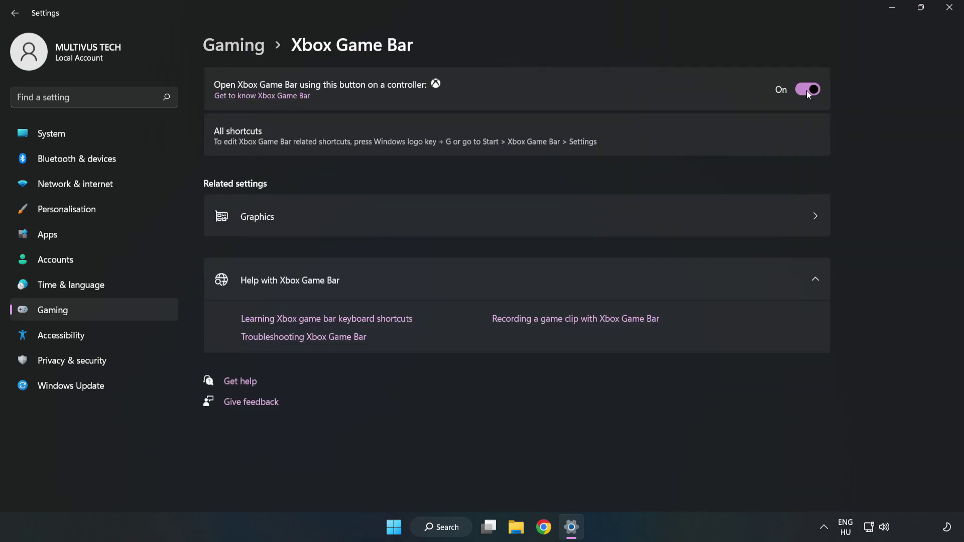
left_click(806, 90)
left_click(950, 8)
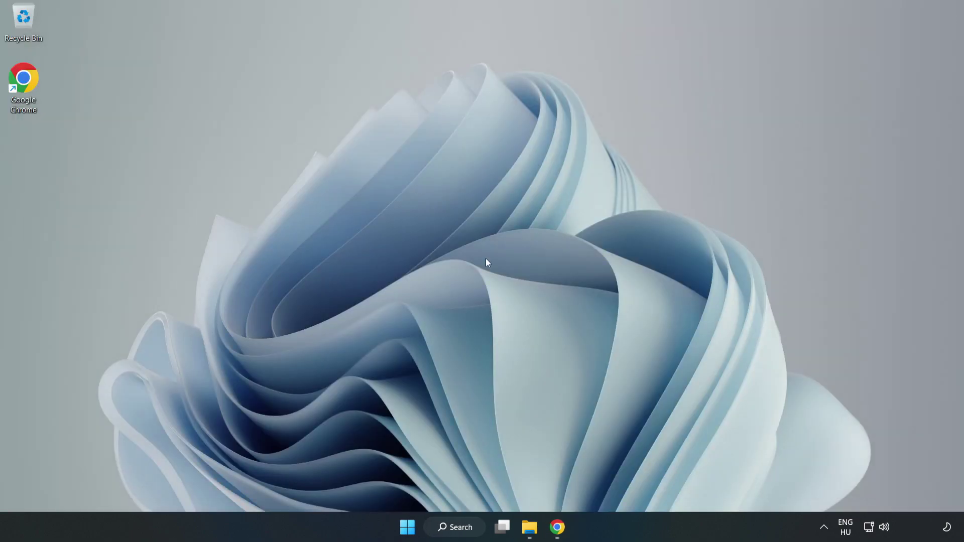
Launch Task Manager from the Start button's Win+X menu.
right_click(411, 532)
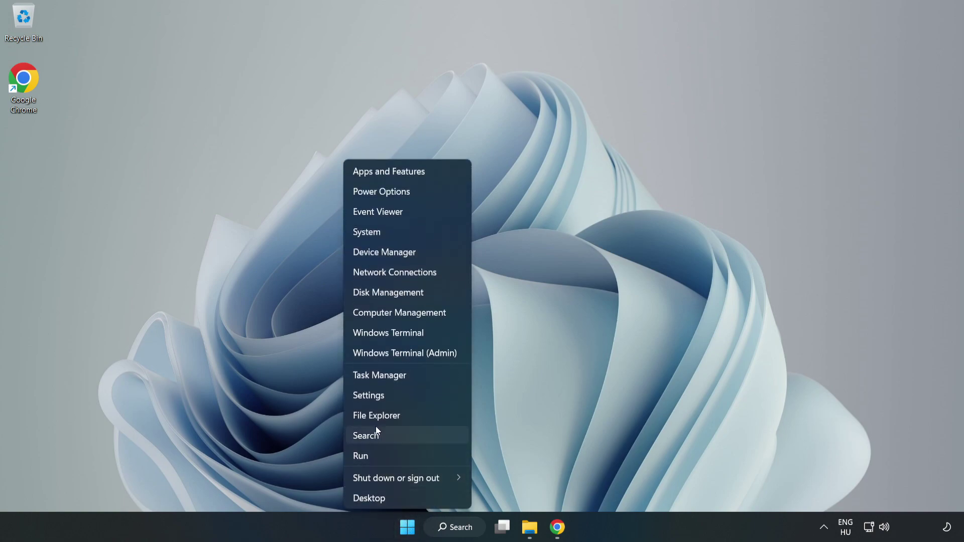
left_click(422, 375)
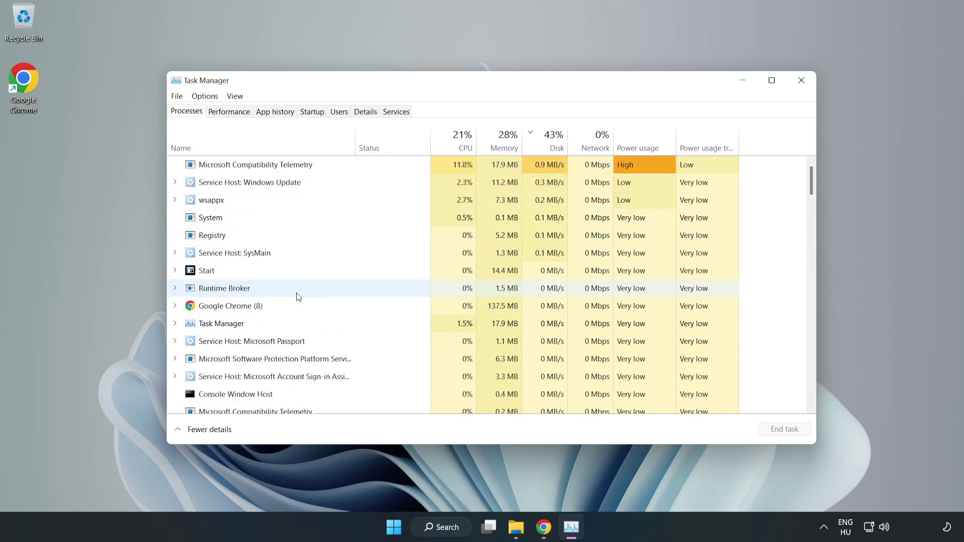
End the Google Chrome (8) processes and switch to the Startup apps list.
left_click(260, 309)
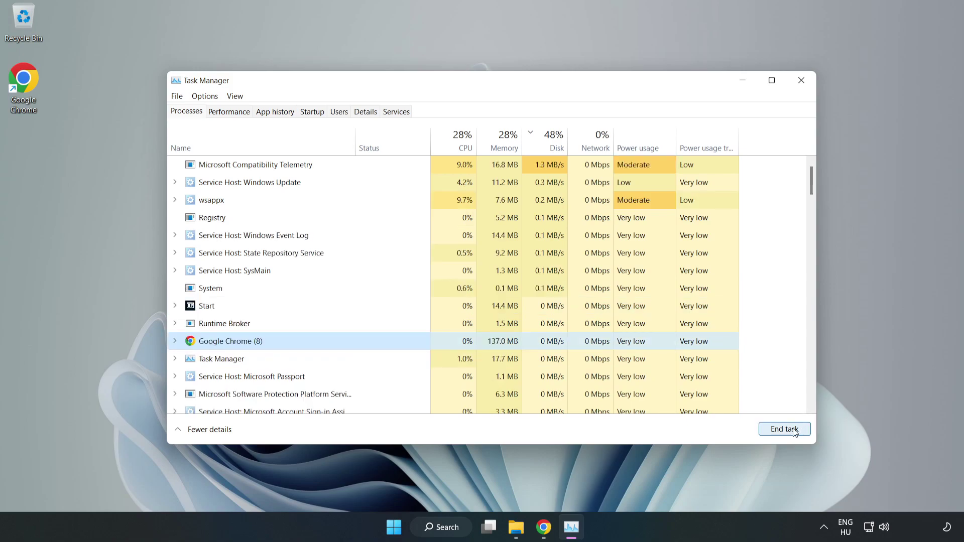
left_click(780, 431)
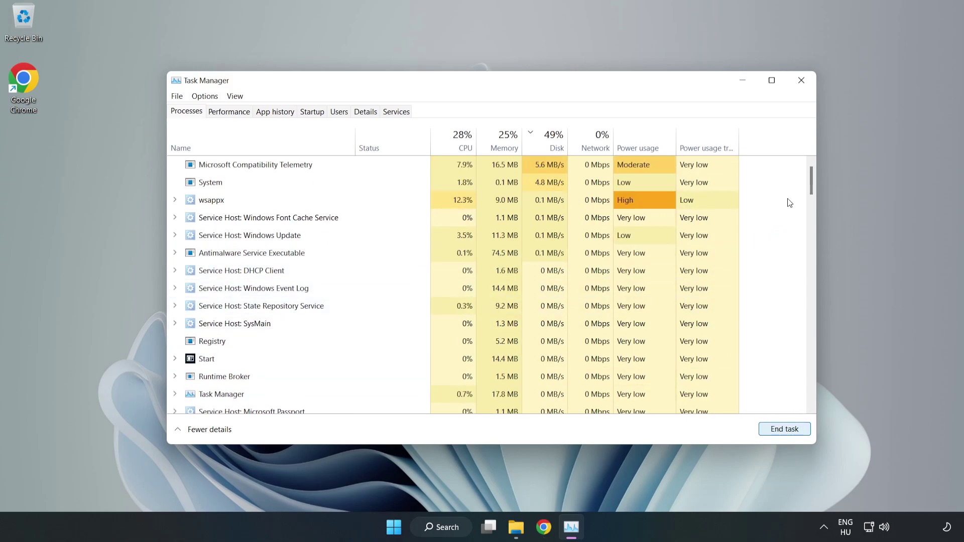
left_click_drag(814, 184, 791, 168)
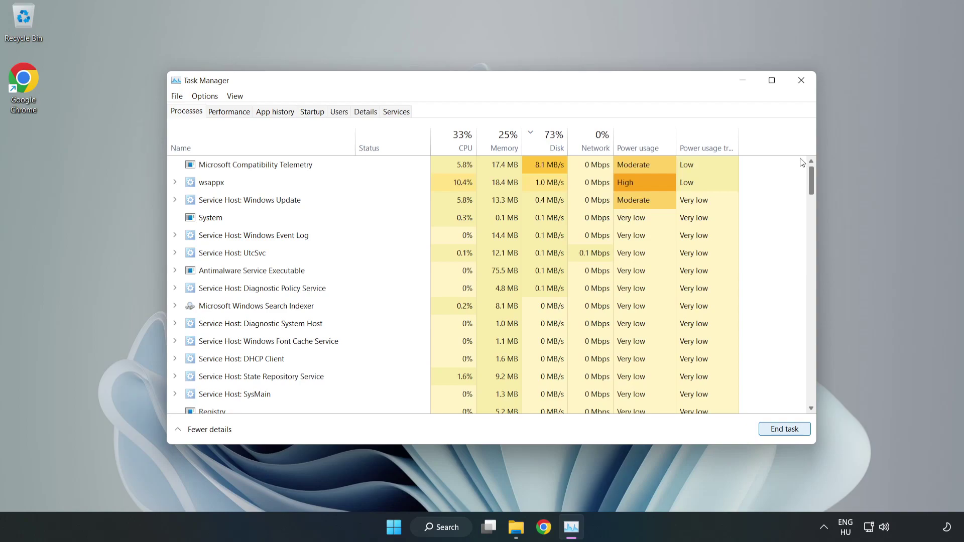
left_click(312, 112)
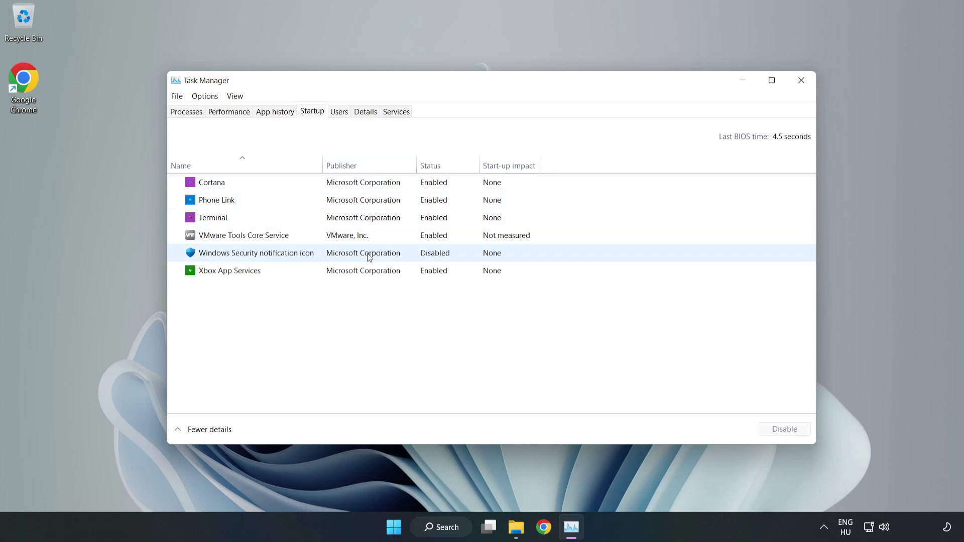
Disable Cortana, Phone Link, Terminal and Xbox App Services at startup, then close Task Manager.
left_click(363, 183)
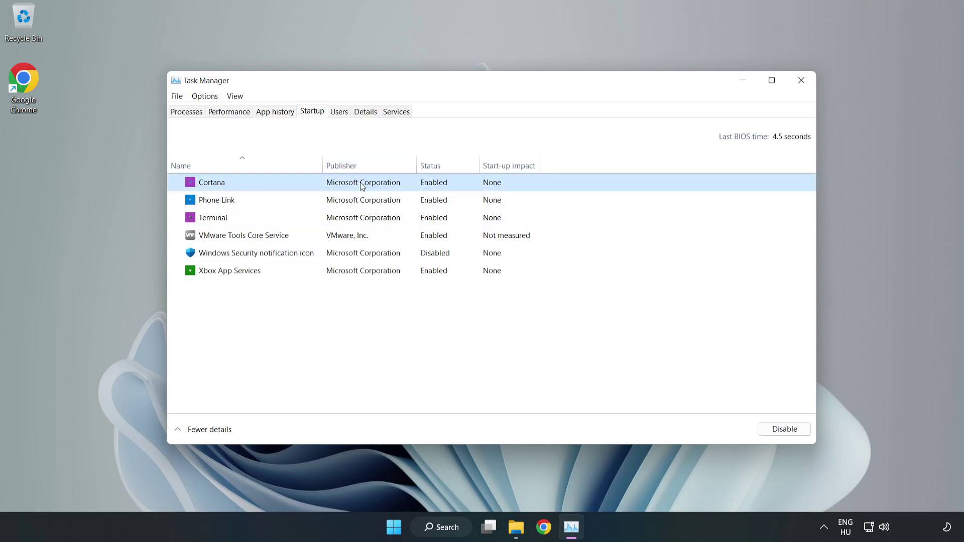
left_click(775, 435)
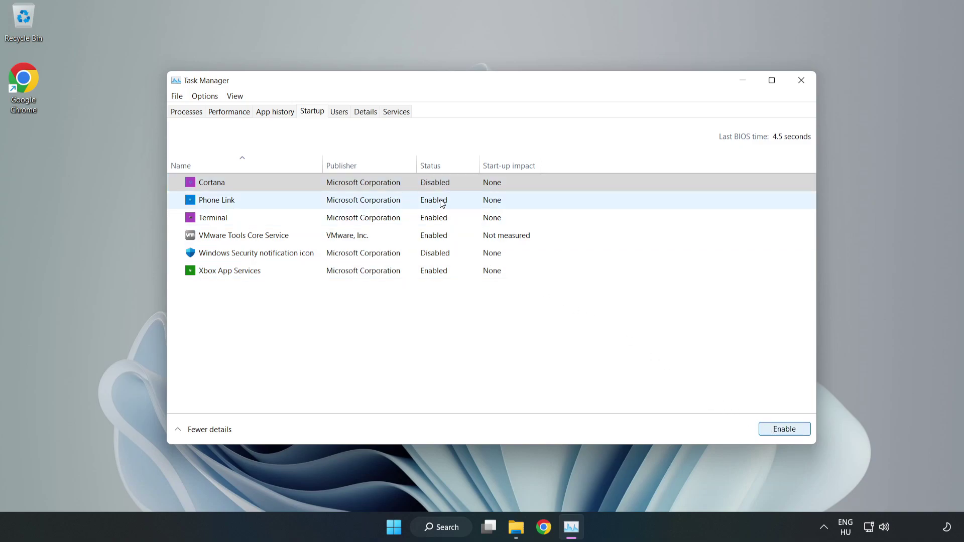
left_click(444, 204)
left_click(783, 429)
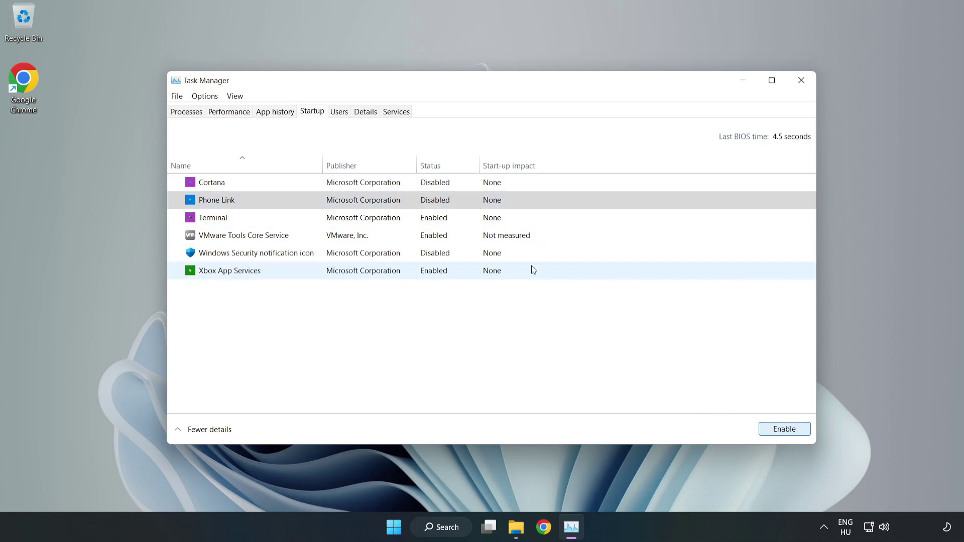
left_click(444, 221)
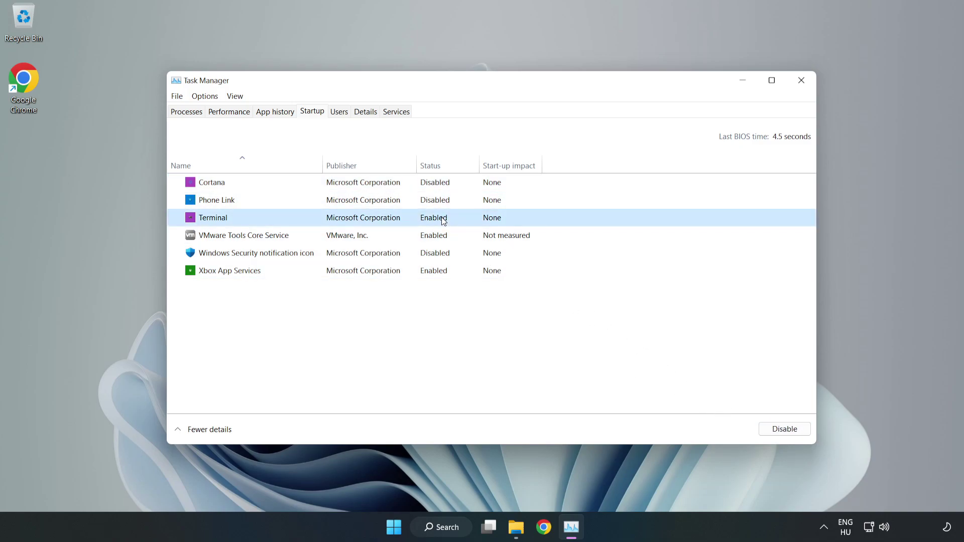
left_click(787, 432)
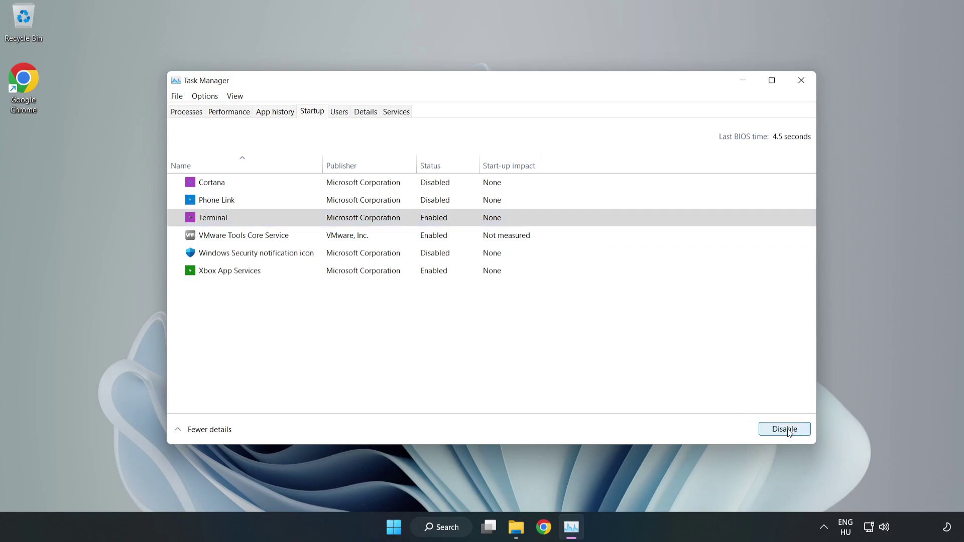
left_click(331, 272)
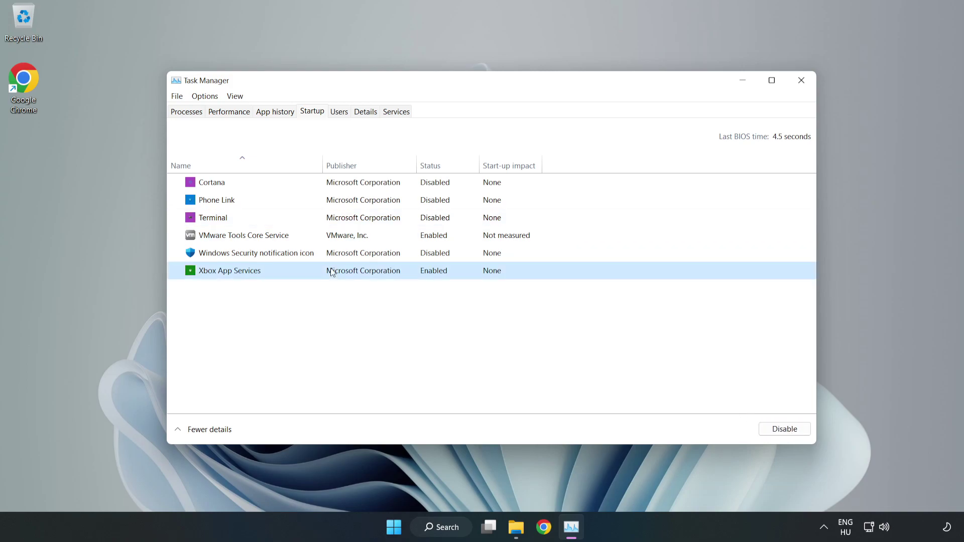
left_click(766, 433)
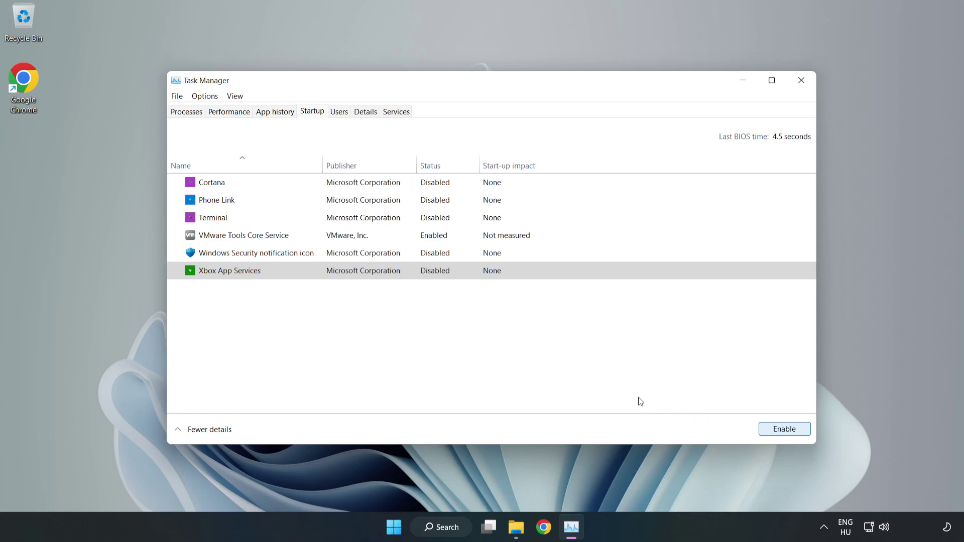
left_click(801, 85)
Close Task Manager and run a Windows Update check from Settings, confirming the PC is up to date.
left_click(801, 86)
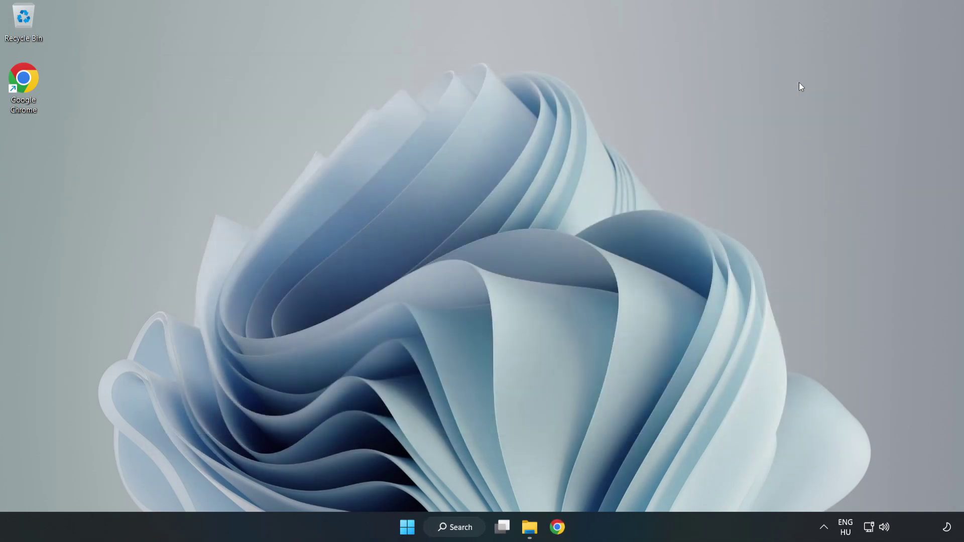
left_click(461, 531)
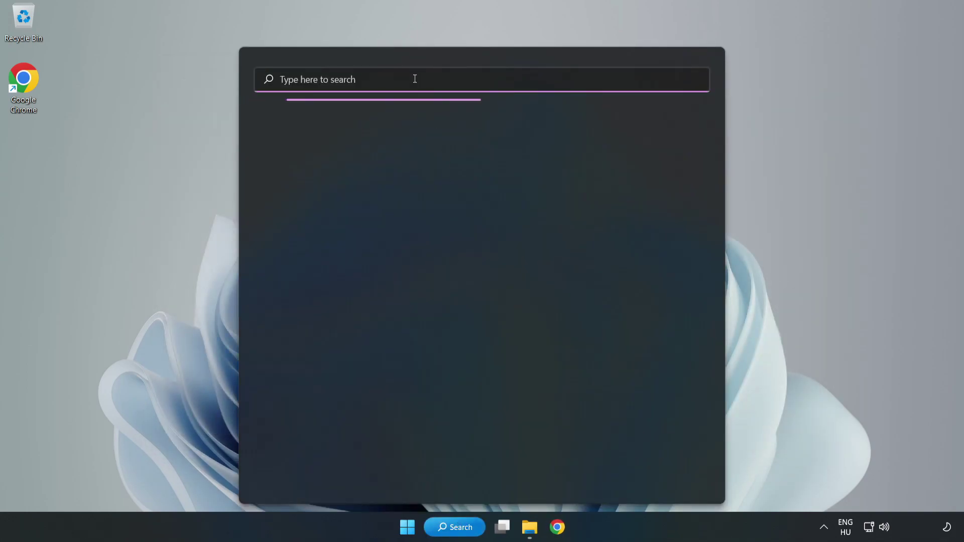
type("update")
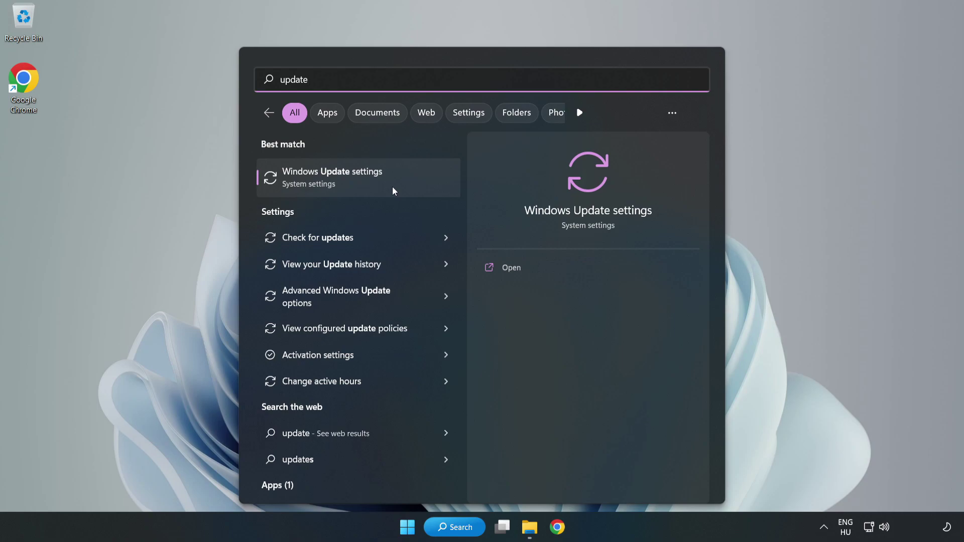
left_click(393, 187)
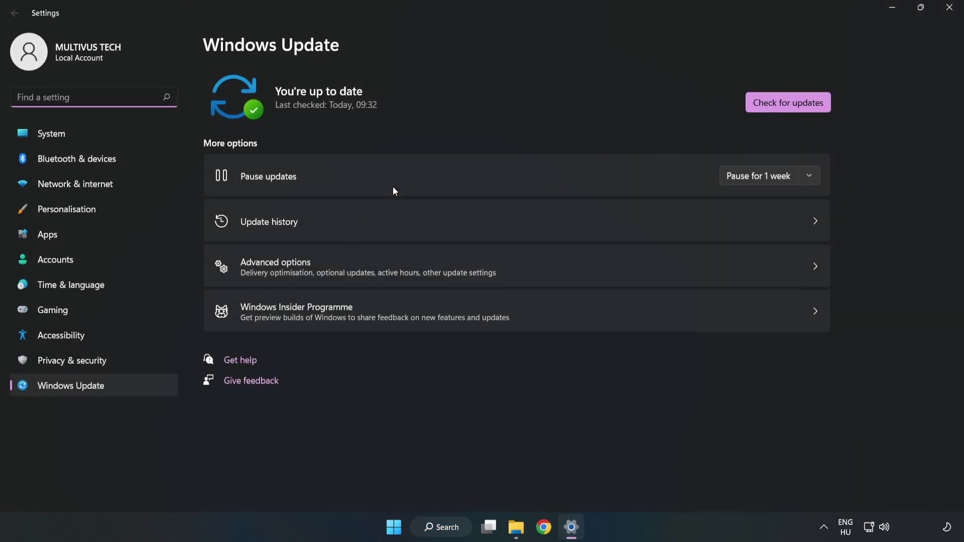
left_click(775, 106)
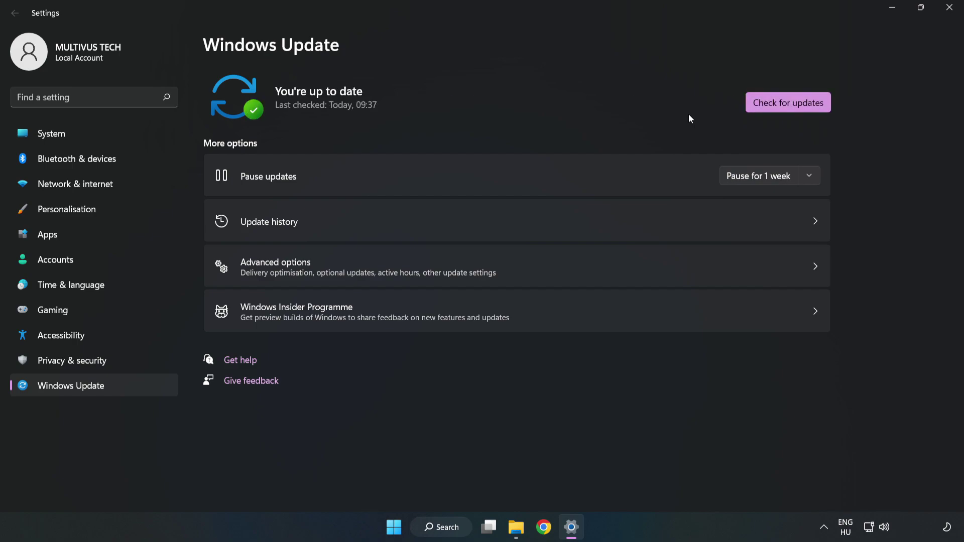
Close Settings and launch Registry Editor via a Windows Search for 'regedit'.
left_click(946, 13)
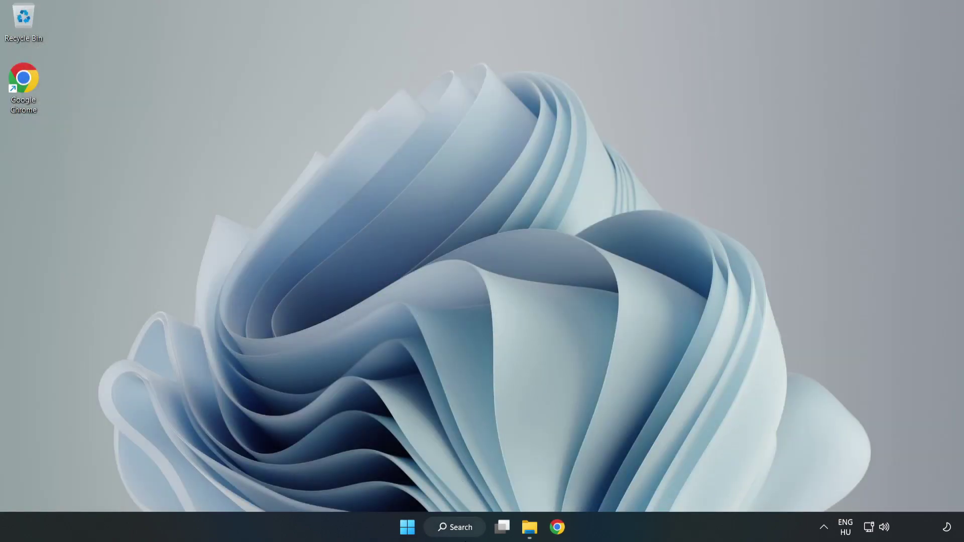
left_click(471, 531)
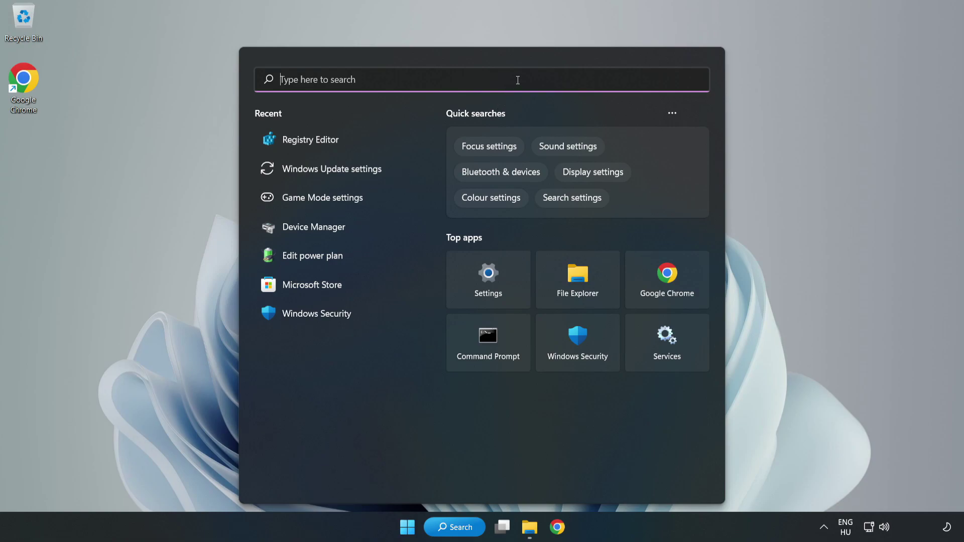
type("regedit")
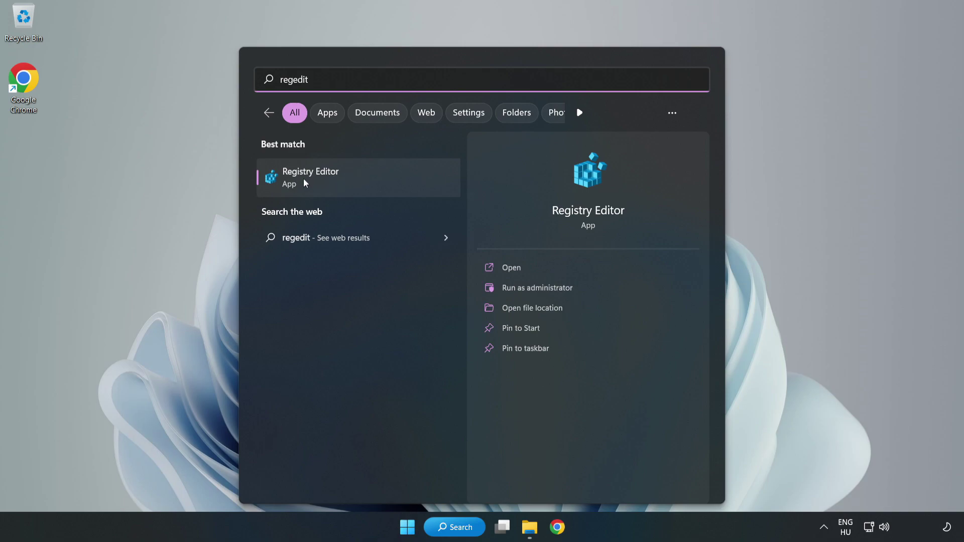
left_click(367, 181)
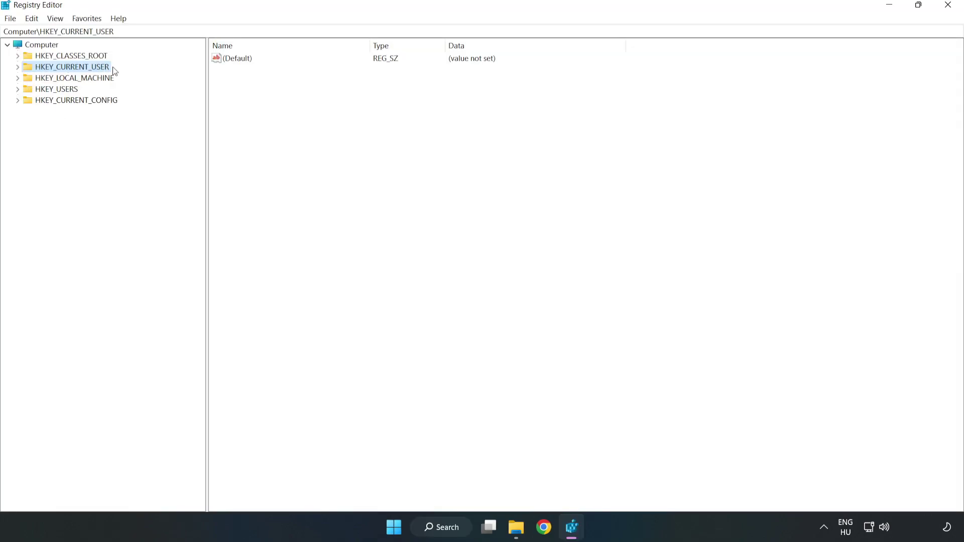
Navigate to HKEY_CURRENT_USER\System\GameConfigStore and select the GameDVR_Enabled value.
left_click(19, 69)
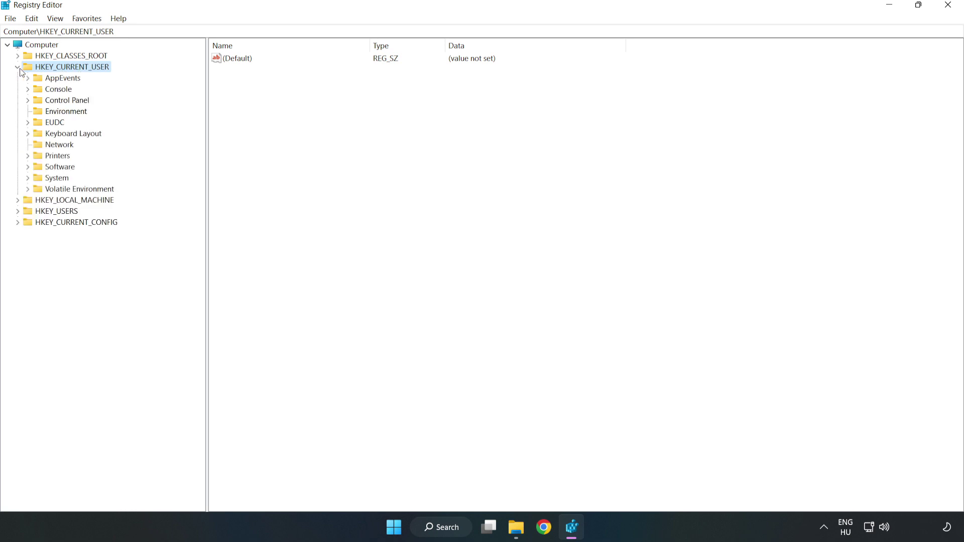
left_click(27, 179)
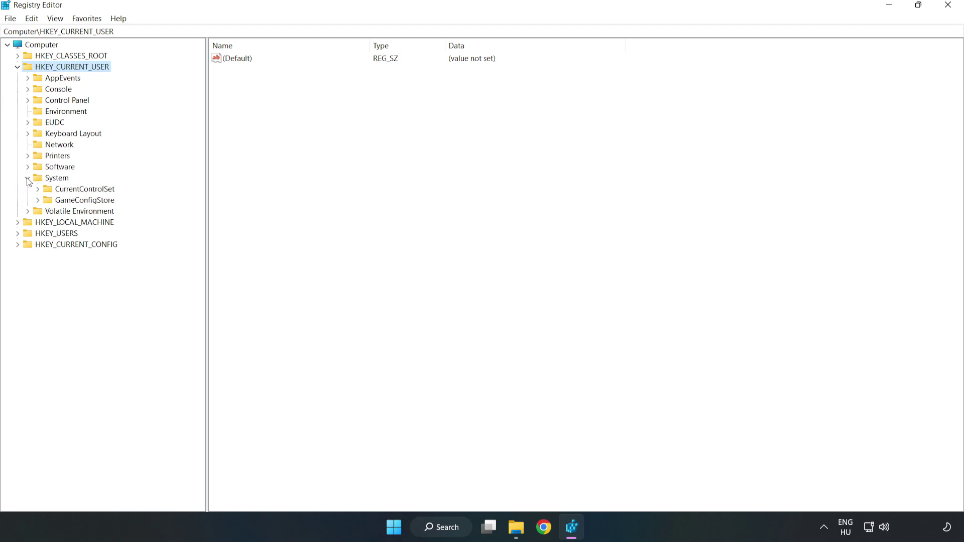
left_click(81, 202)
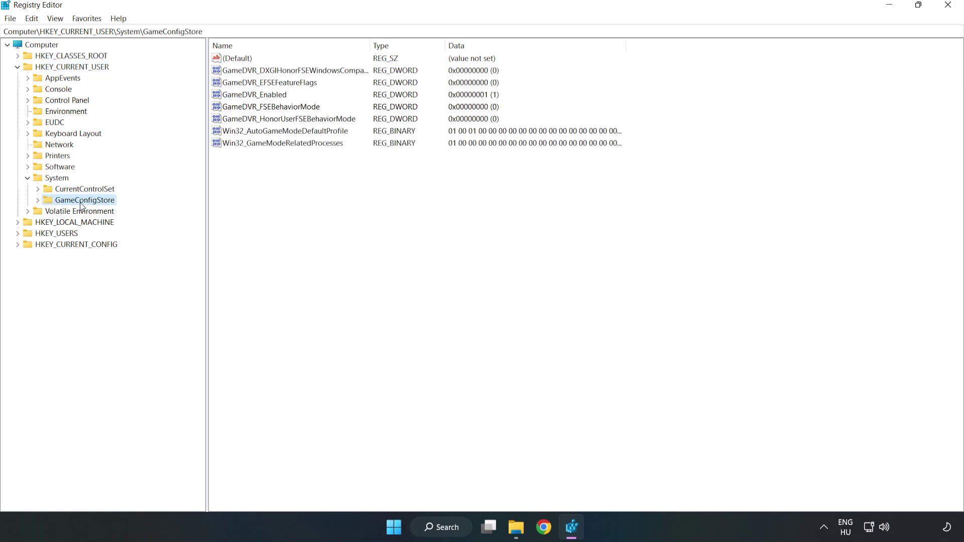
left_click(237, 96)
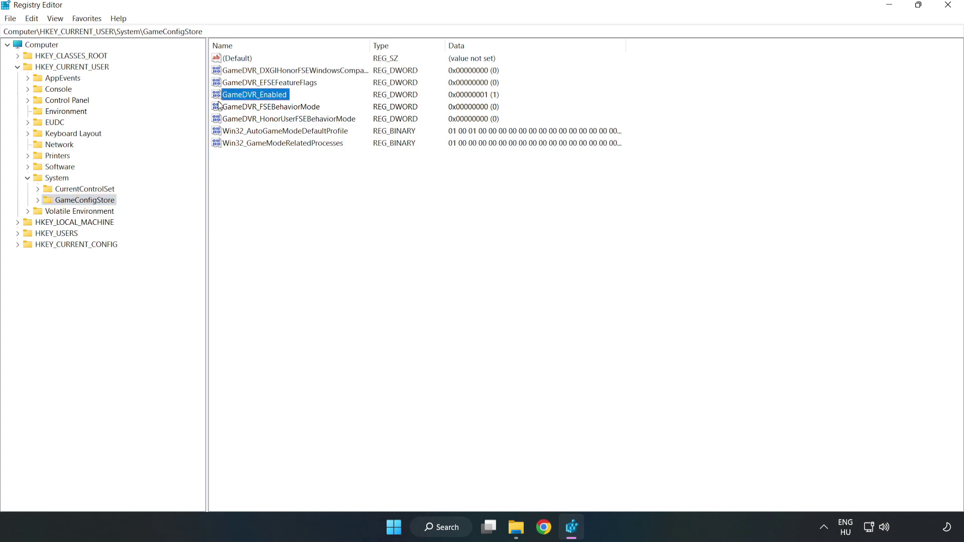
Modify GameDVR_Enabled so its value data changes from 1 to 0.
right_click(263, 99)
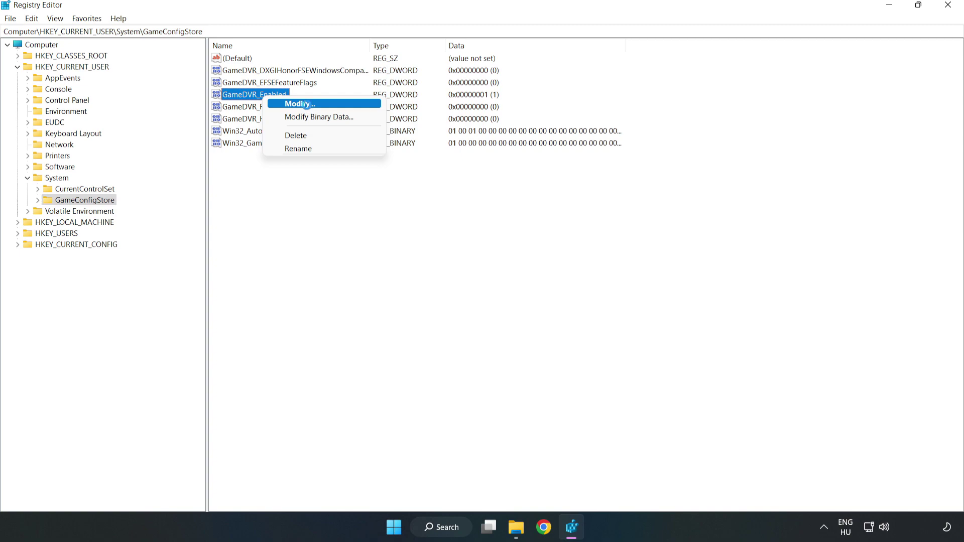
left_click(308, 106)
left_click_drag(340, 133, 539, 203)
left_click(405, 262)
left_click_drag(405, 262, 334, 251)
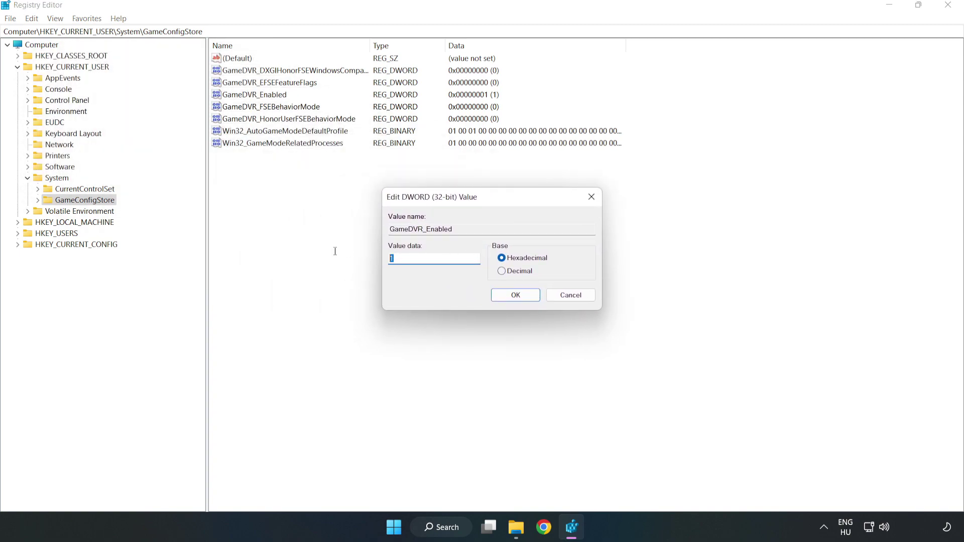
type("0")
left_click(516, 296)
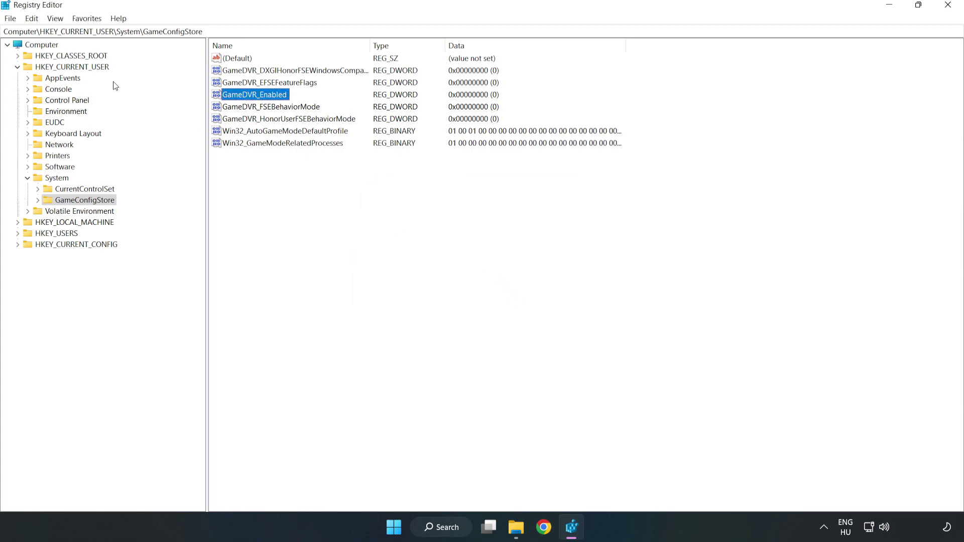
Expand HKEY_LOCAL_MACHINE\SOFTWARE\Microsoft\PolicyManager\default\ApplicationManagement and select the AllowGameDVR key.
left_click(18, 67)
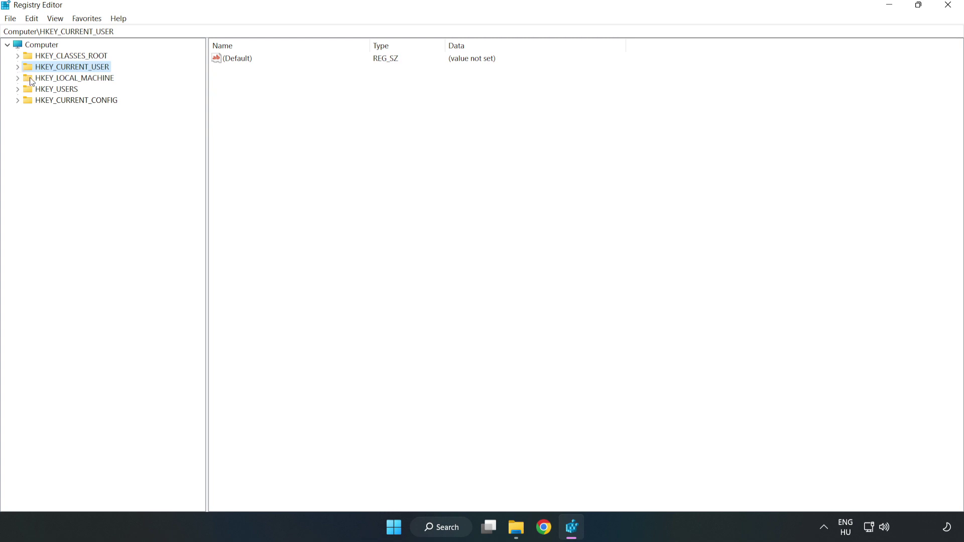
left_click(22, 80)
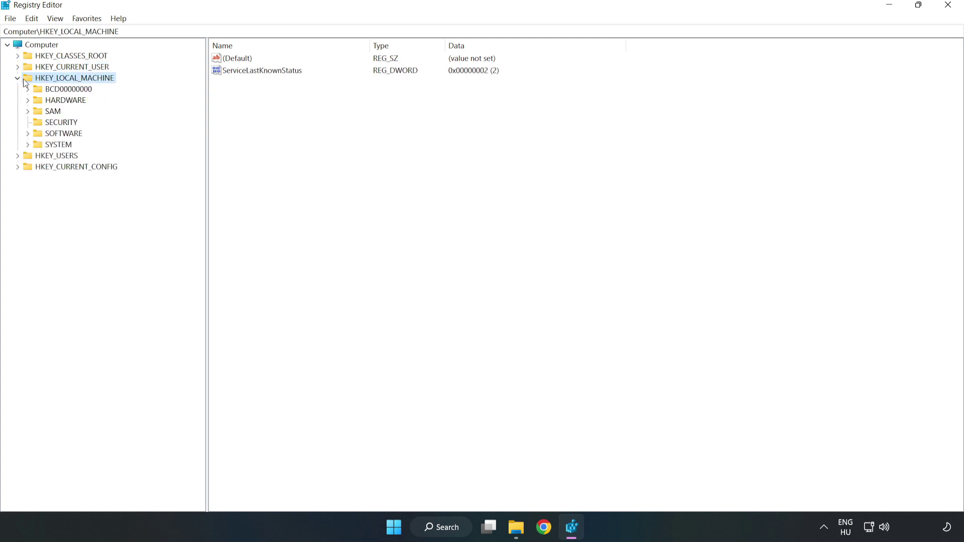
left_click(29, 134)
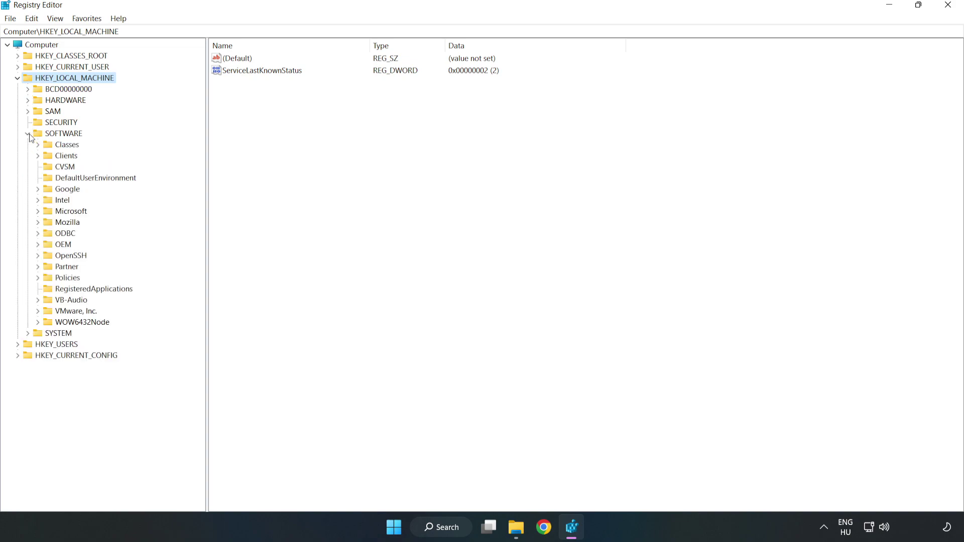
left_click(37, 211)
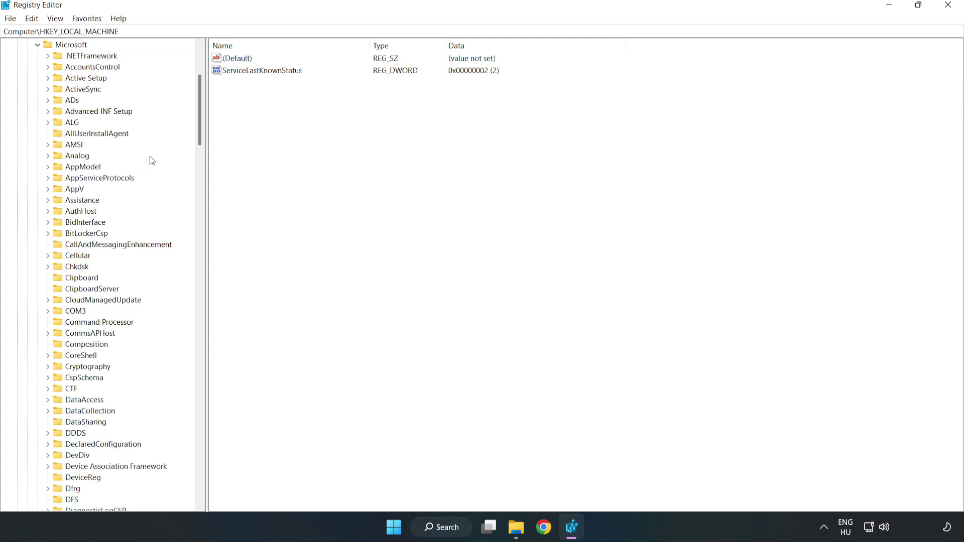
left_click_drag(199, 129, 221, 358)
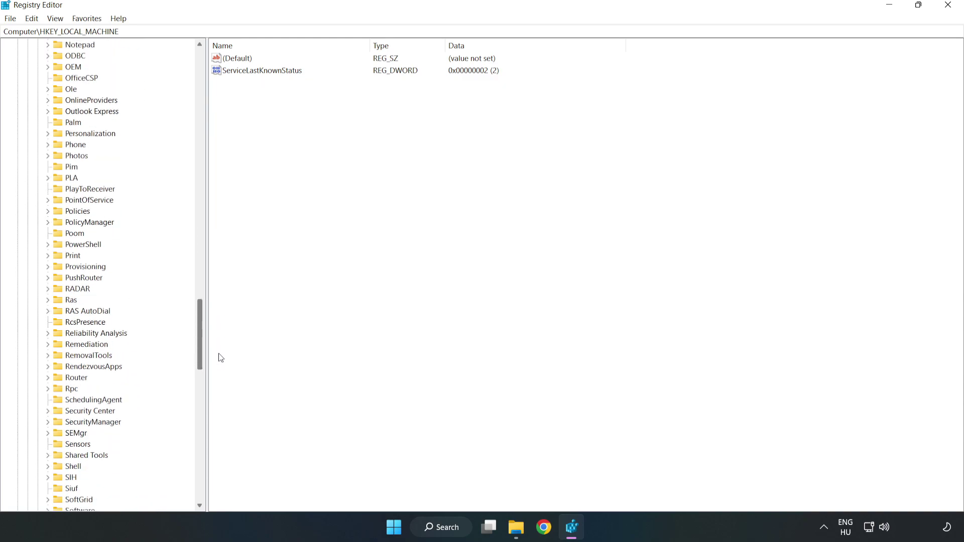
left_click(48, 222)
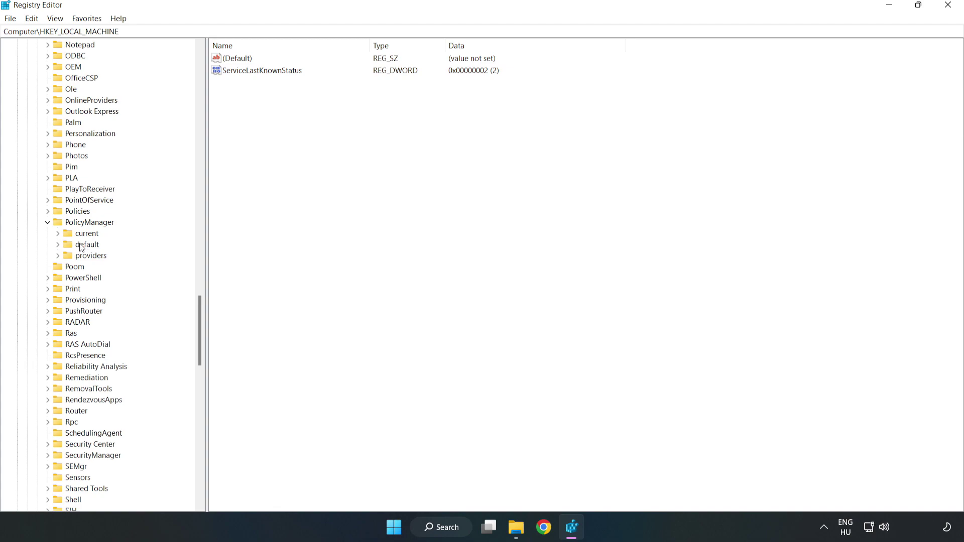
left_click(59, 244)
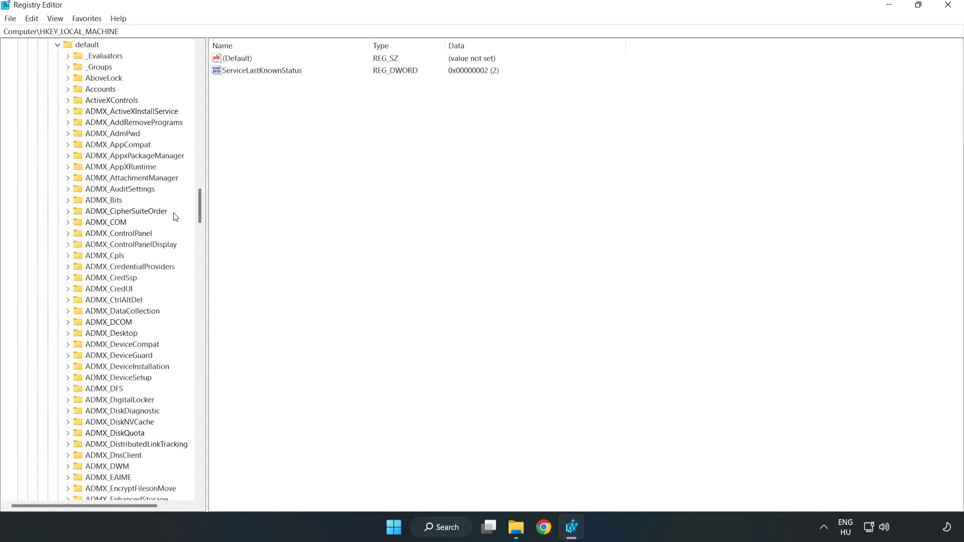
left_click_drag(200, 206, 195, 322)
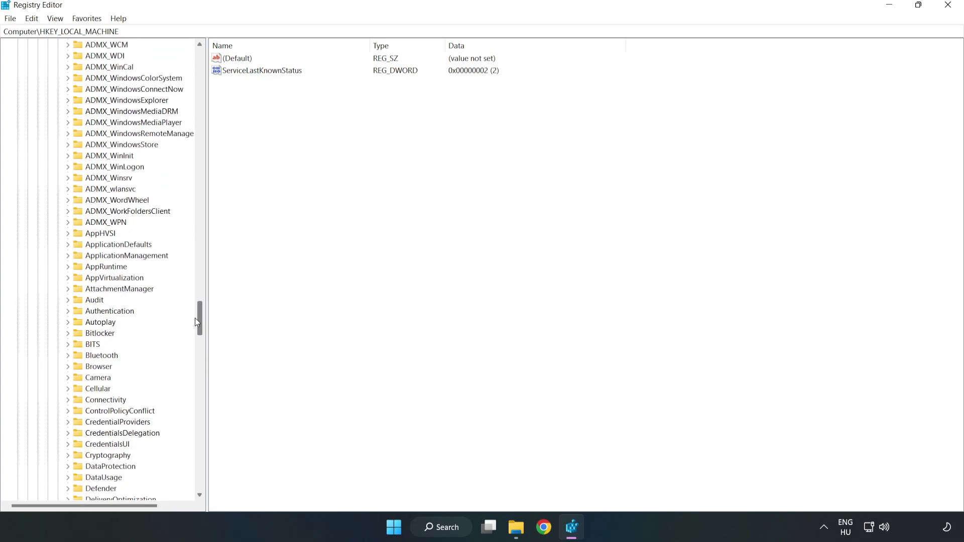
left_click(70, 254)
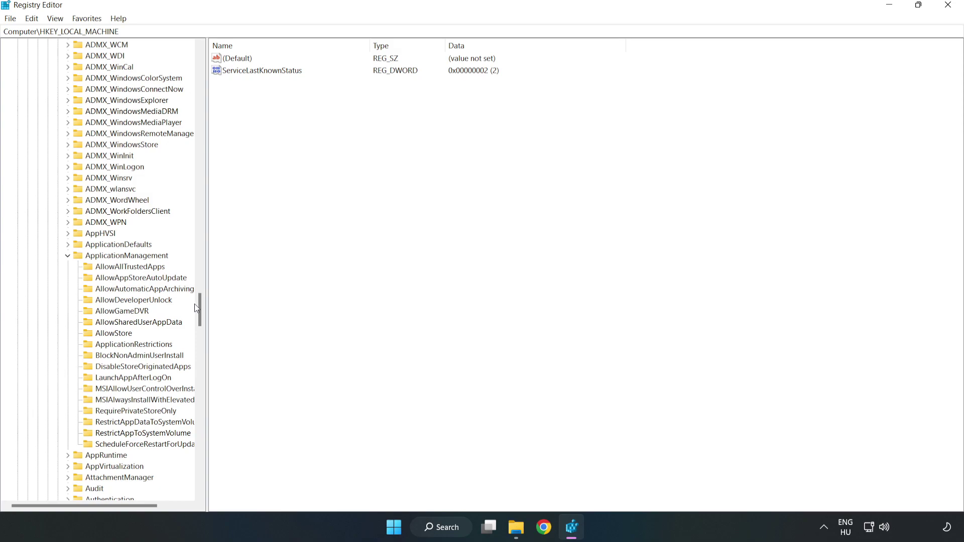
left_click(113, 312)
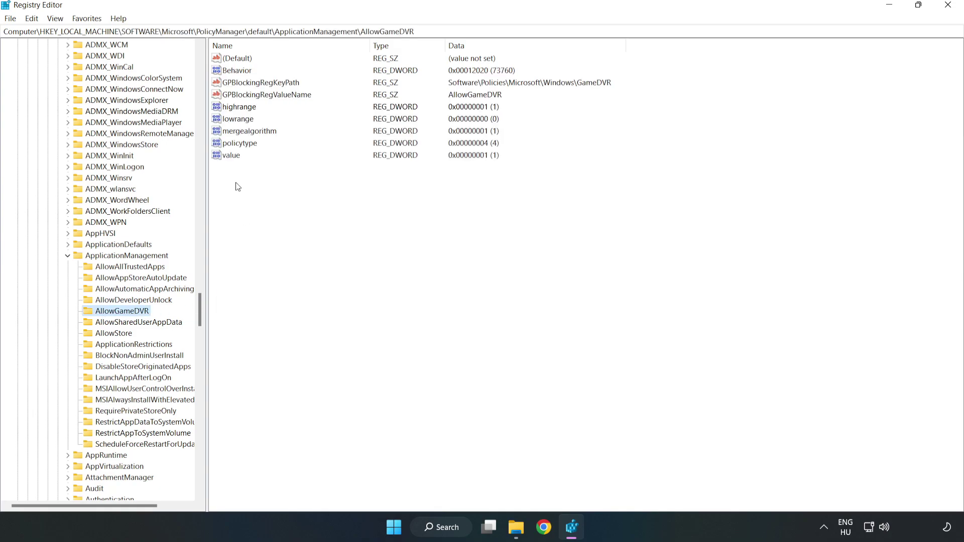
Set AllowGameDVR's value entry to 0 and close Registry Editor.
left_click(225, 156)
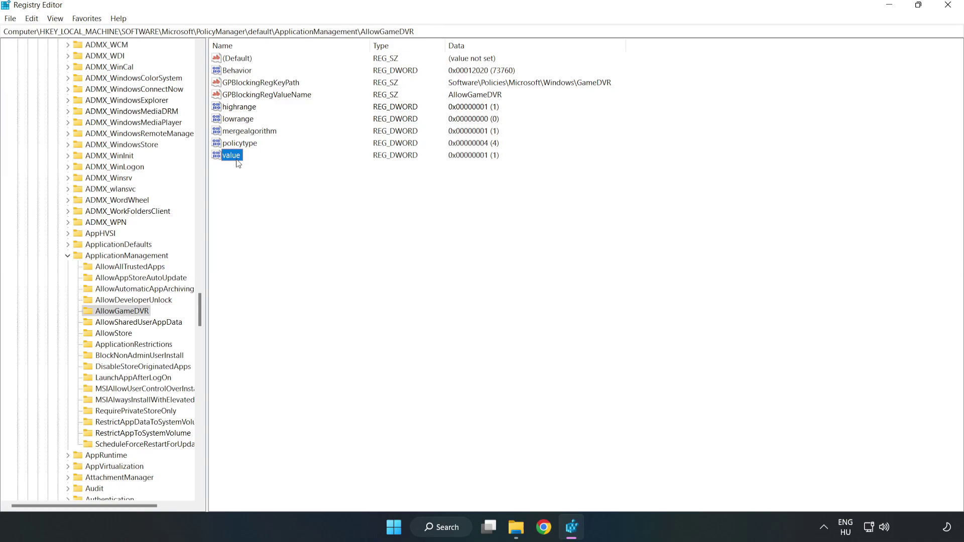
right_click(236, 161)
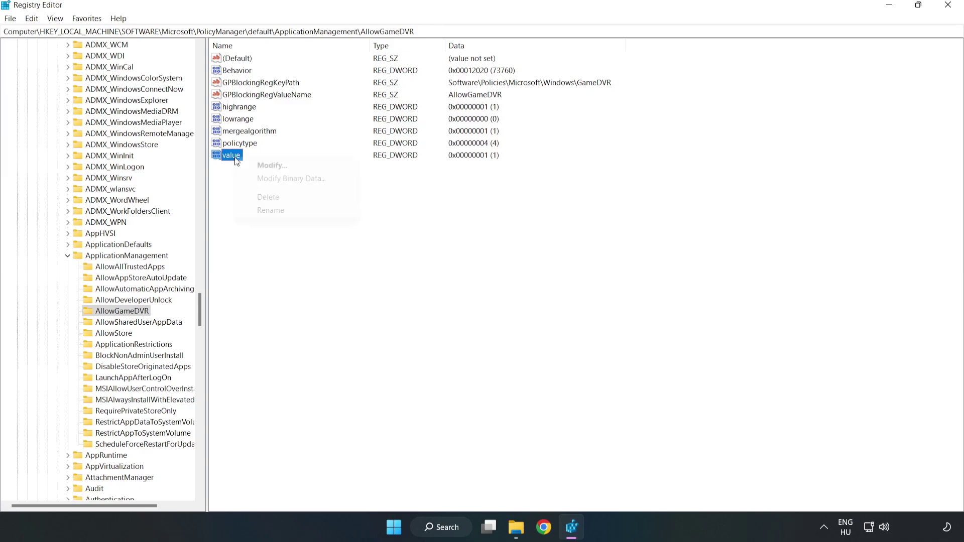
left_click(278, 165)
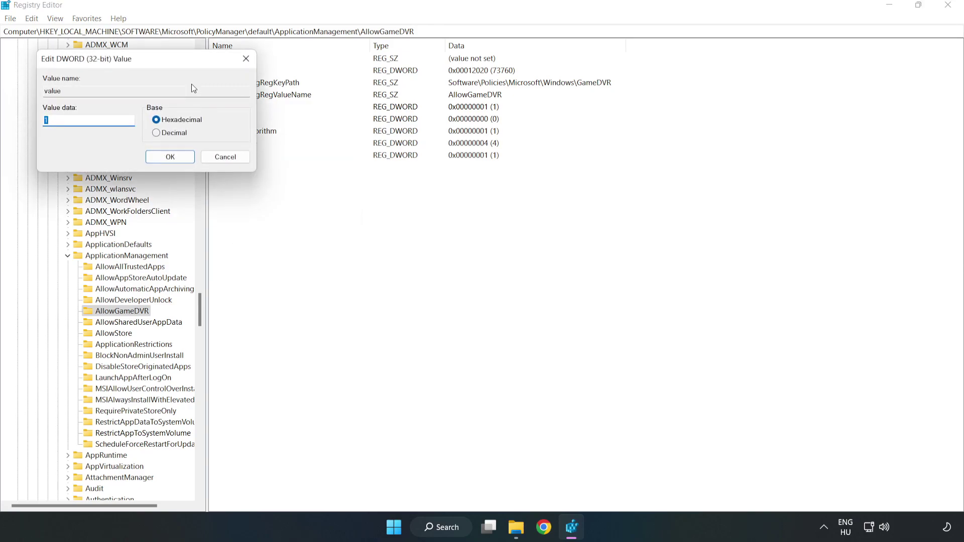
left_click_drag(177, 60, 491, 200)
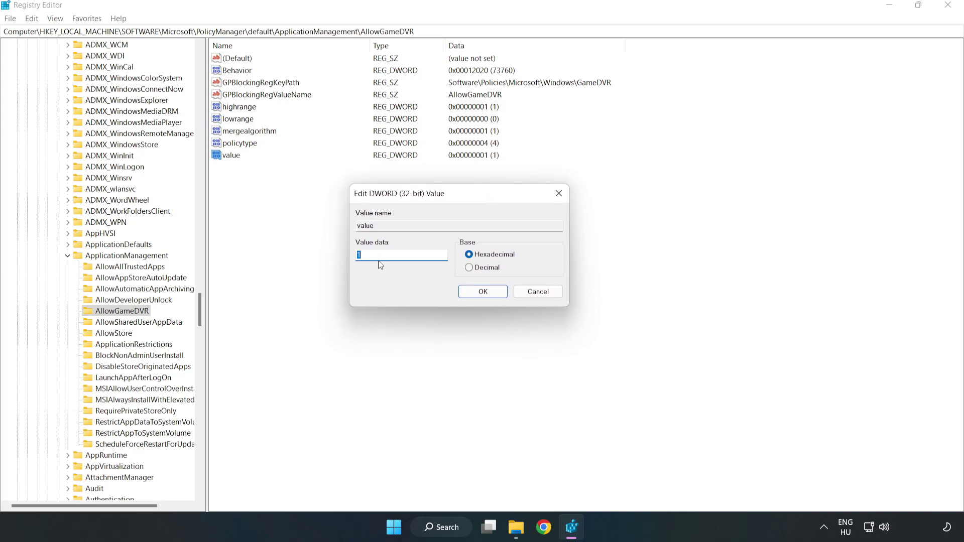
type("0")
left_click(483, 291)
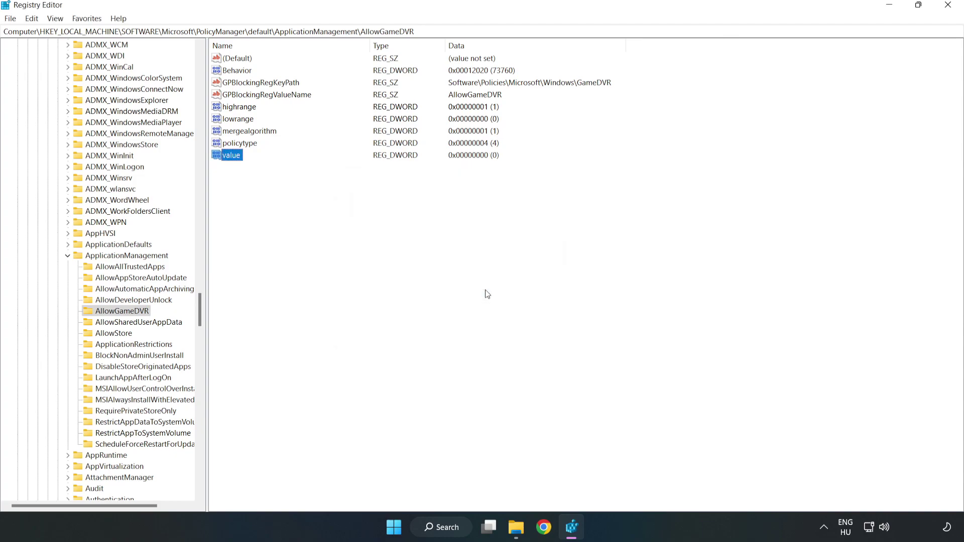
left_click(949, 6)
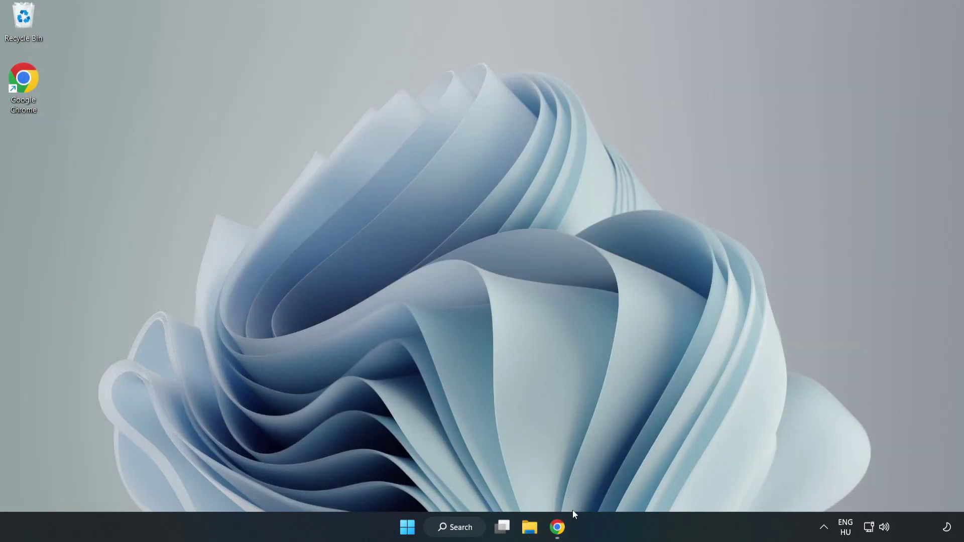
Download dxwebsetup.exe from the DirectX End-User Runtime page and run it.
left_click(559, 536)
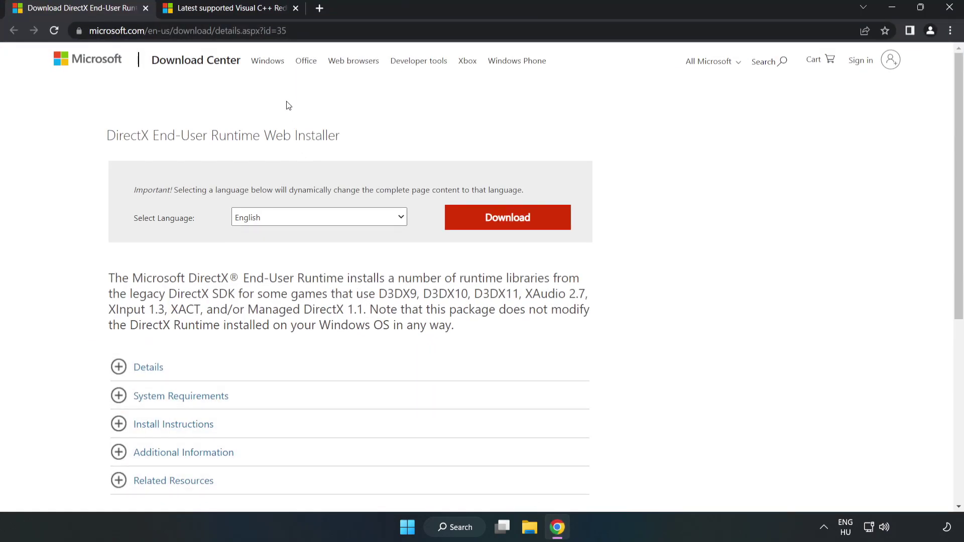
left_click_drag(241, 30, 317, 29)
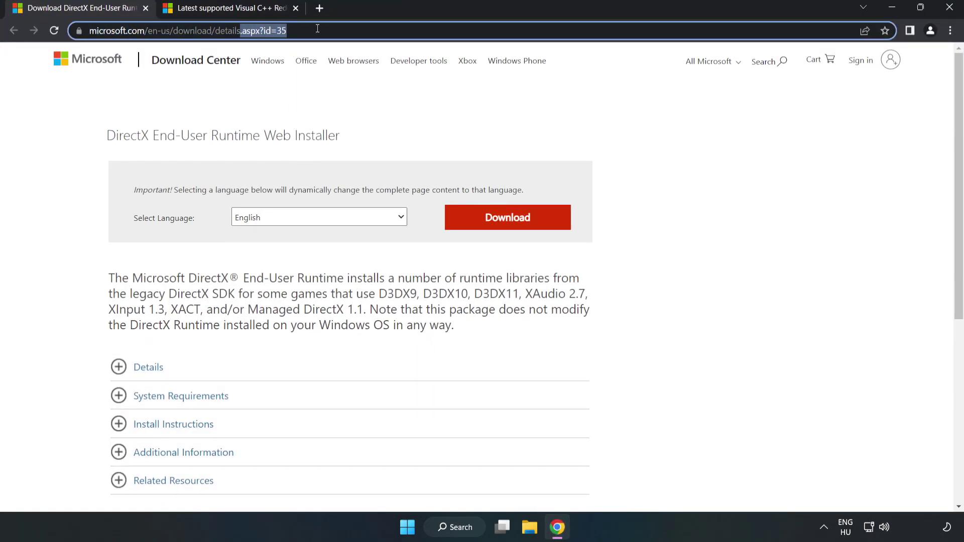
left_click(389, 116)
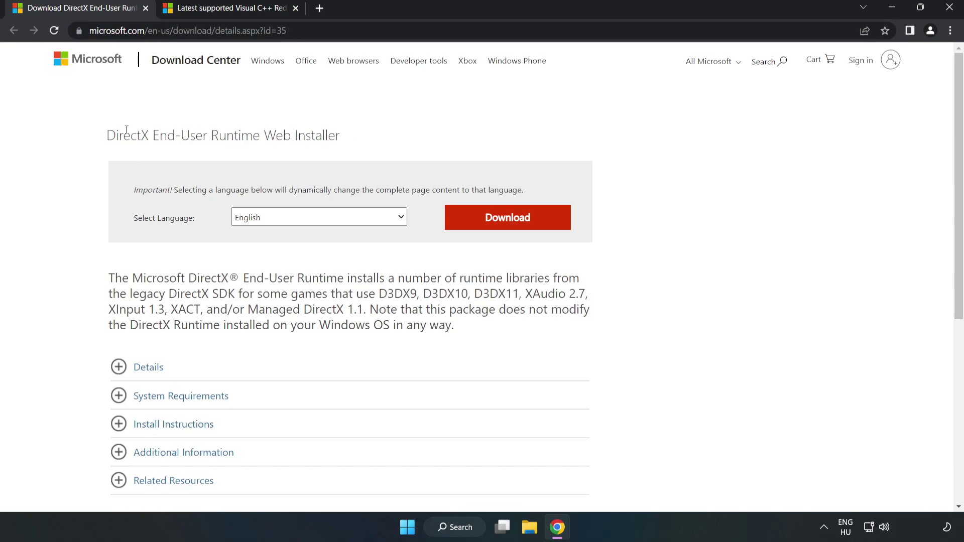
left_click(514, 228)
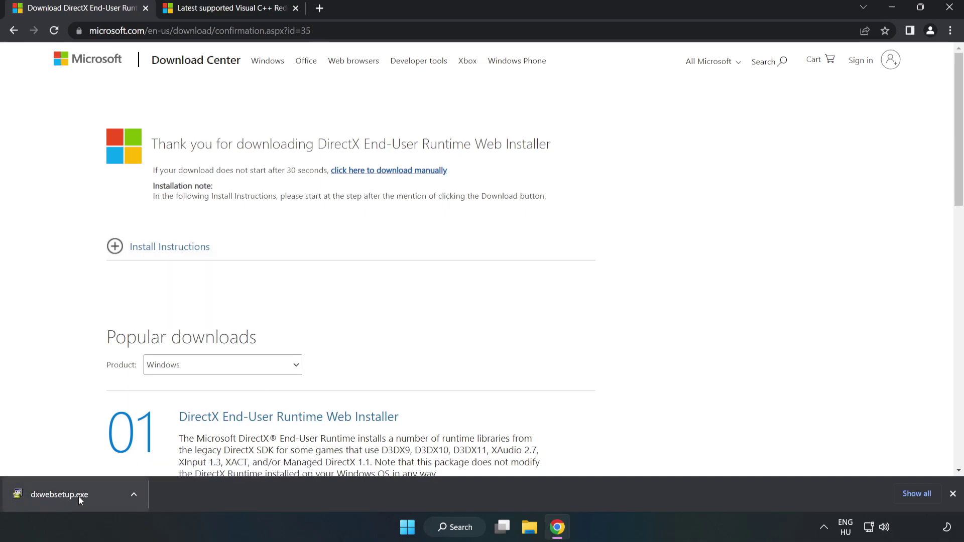
left_click(97, 497)
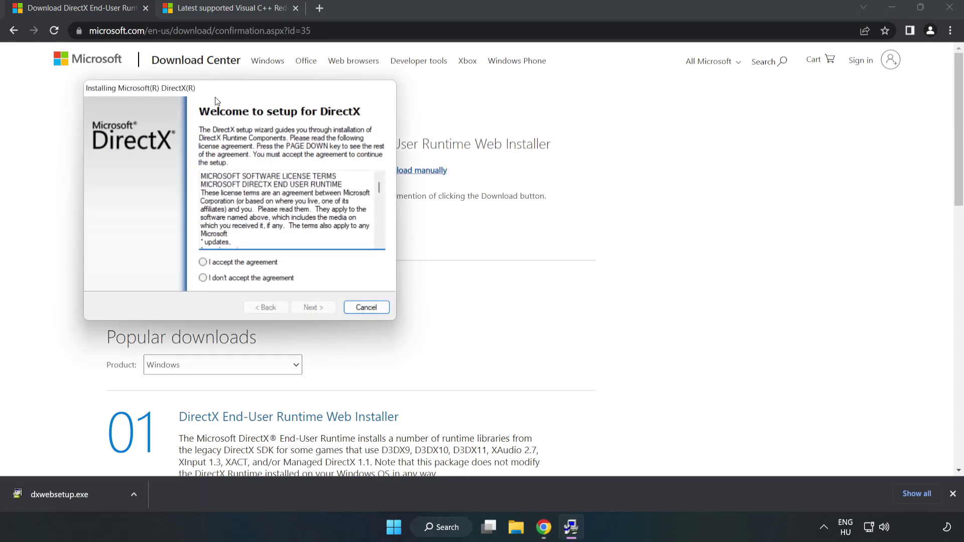
Accept the DirectX license, decline the Bing Bar, install the runtime and finish the wizard.
left_click_drag(221, 88, 476, 154)
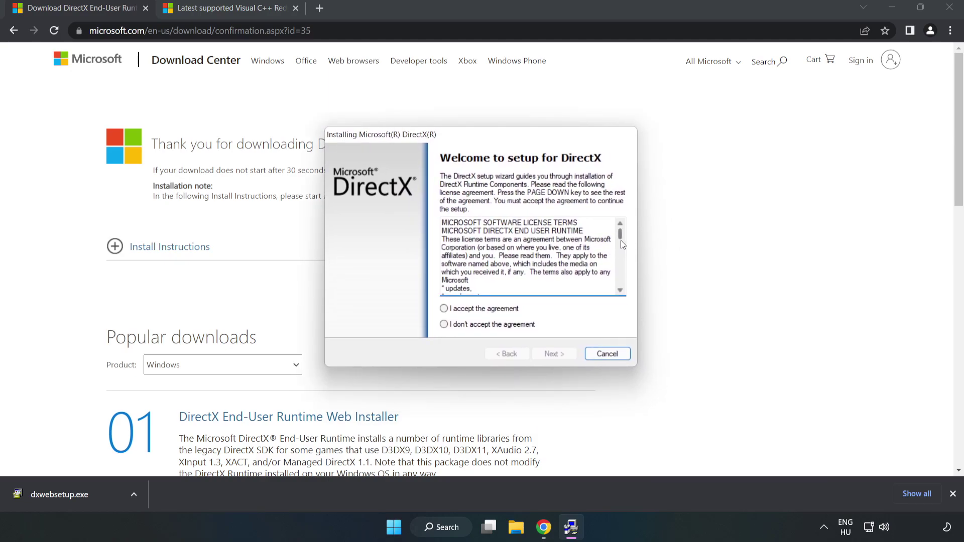
left_click_drag(620, 240, 615, 304)
left_click(441, 309)
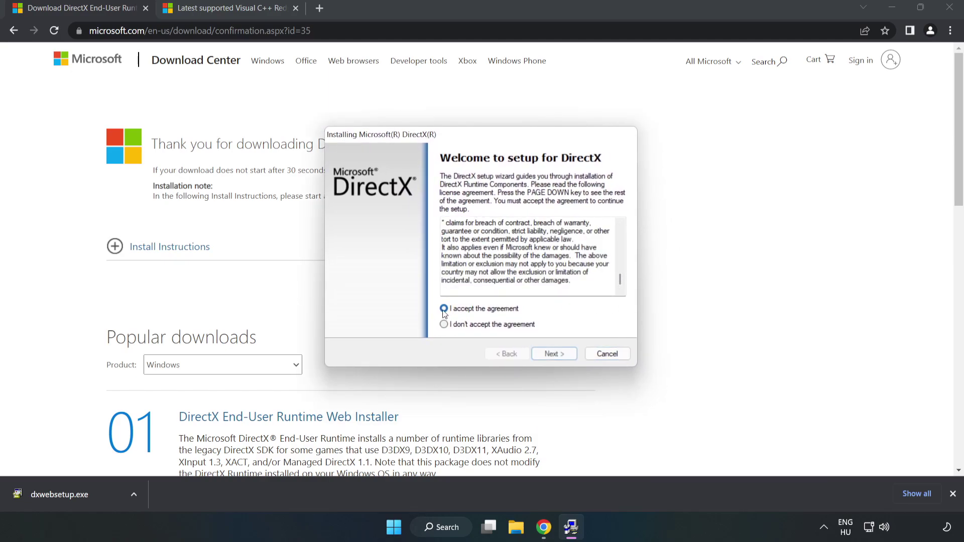
left_click(558, 355)
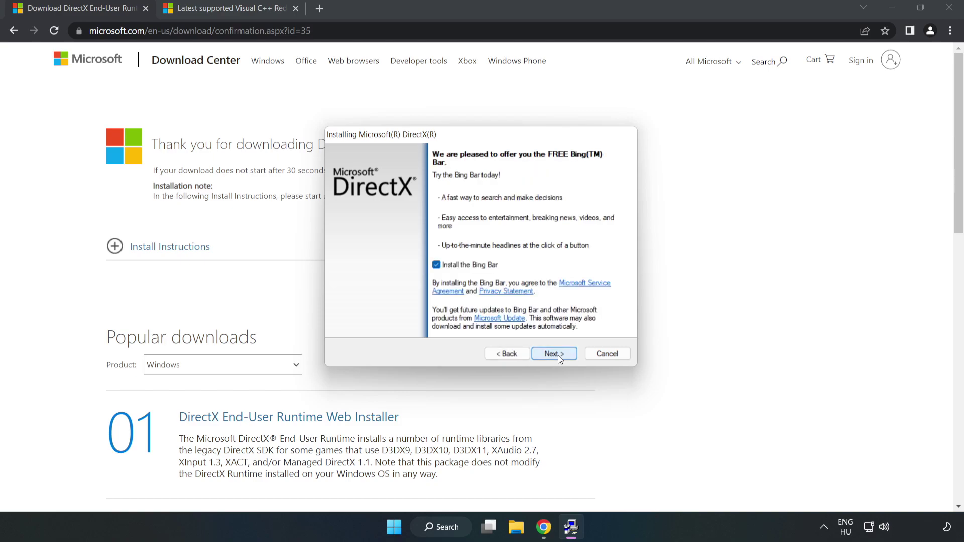
left_click(436, 265)
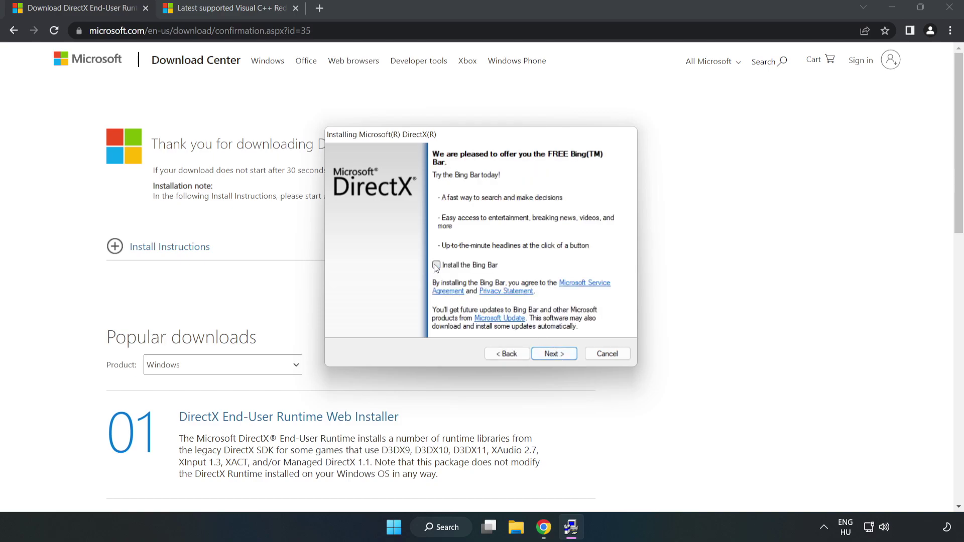
left_click(556, 355)
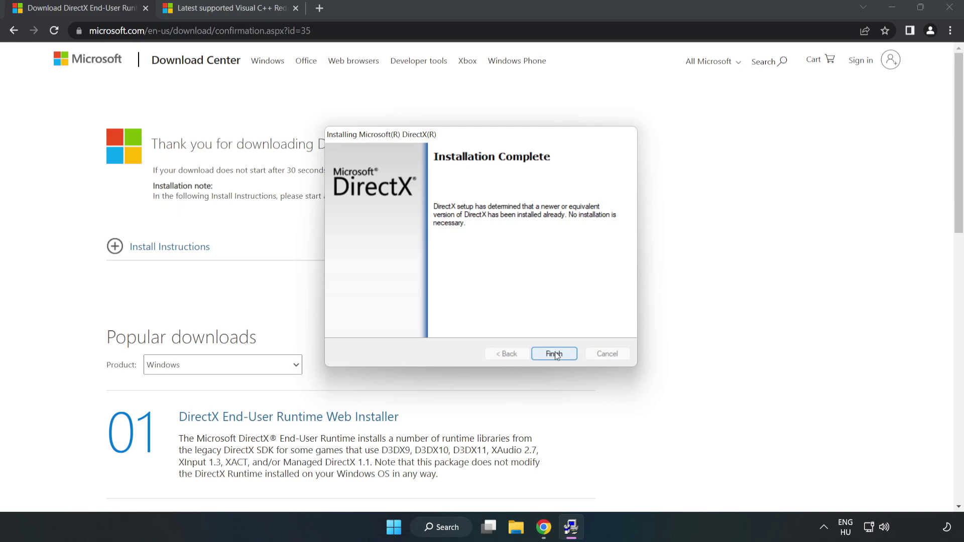
left_click(555, 354)
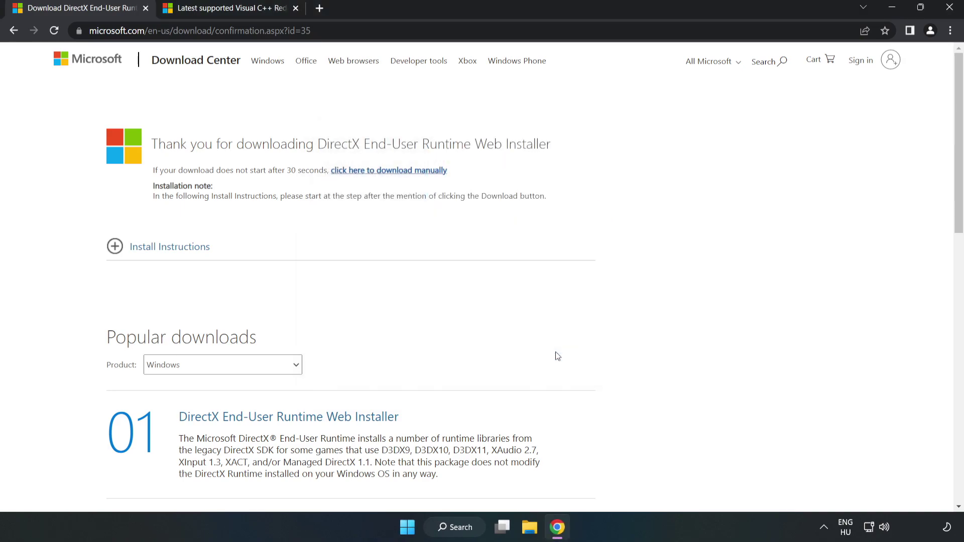
Download the ARM64, x86 and x64 Visual C++ 2015-2022 redistributables and run VC_redist.arm64.exe.
left_click(145, 8)
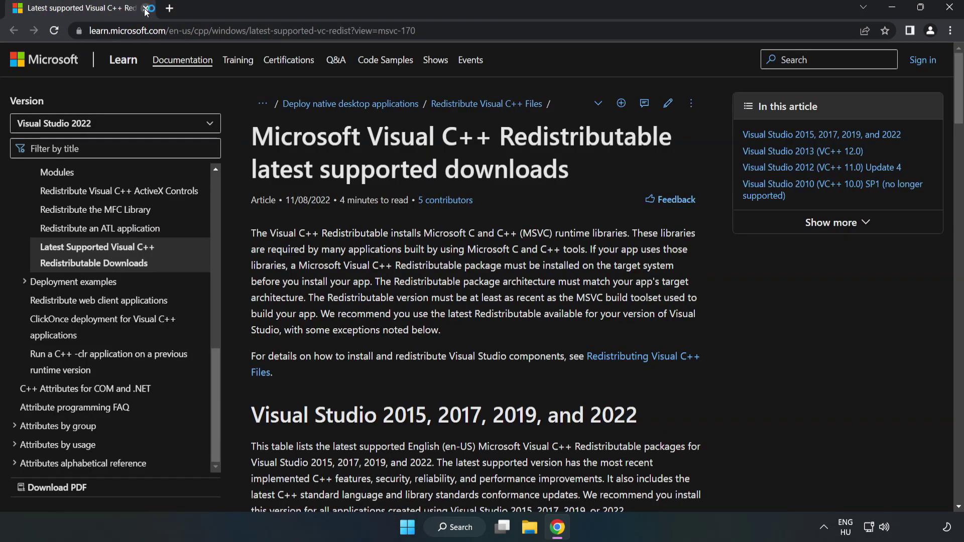
left_click(220, 30)
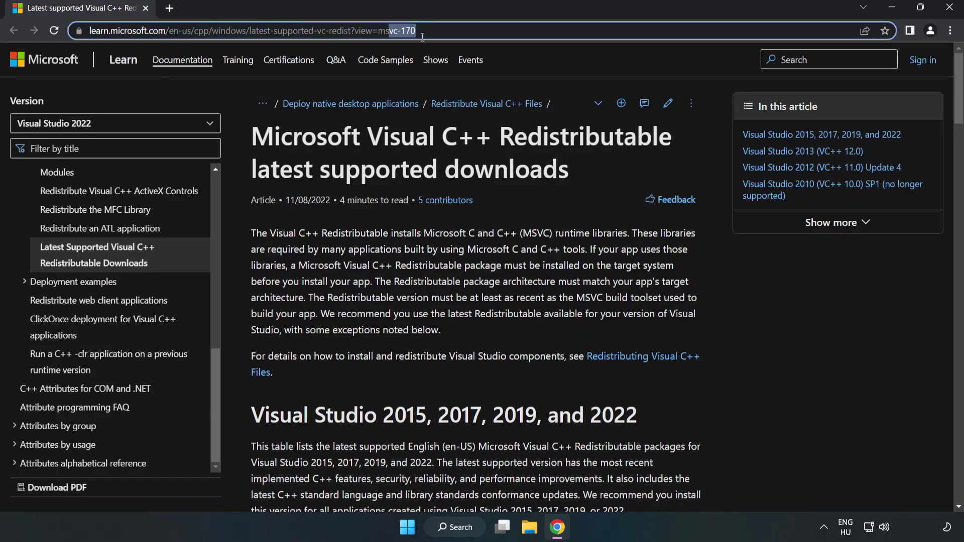
left_click(445, 30)
left_click(497, 164)
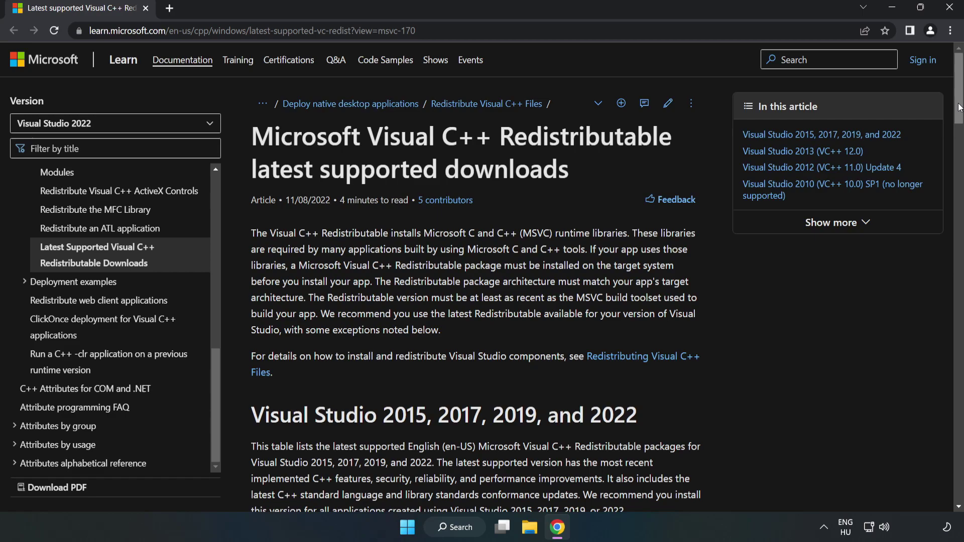
left_click_drag(960, 109, 960, 160)
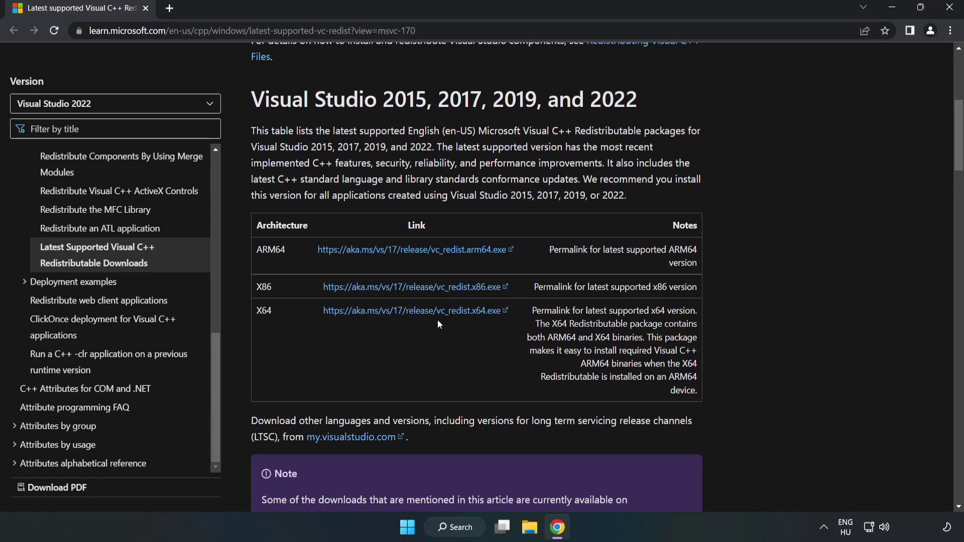
left_click(413, 250)
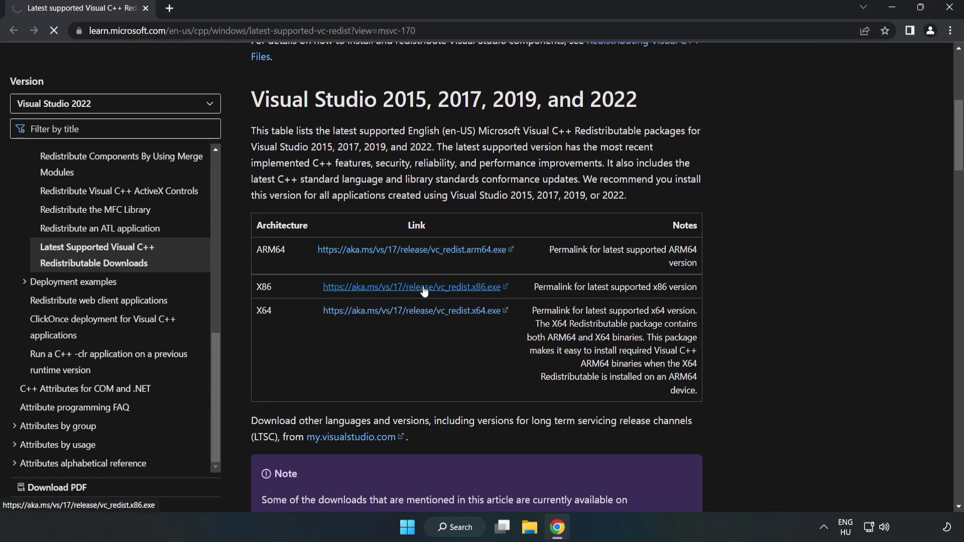
left_click(424, 287)
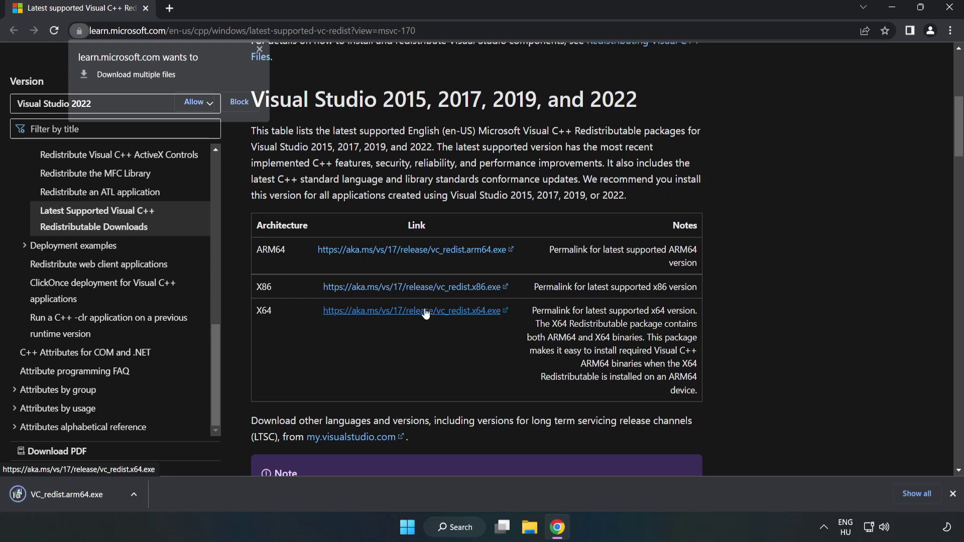
left_click(195, 101)
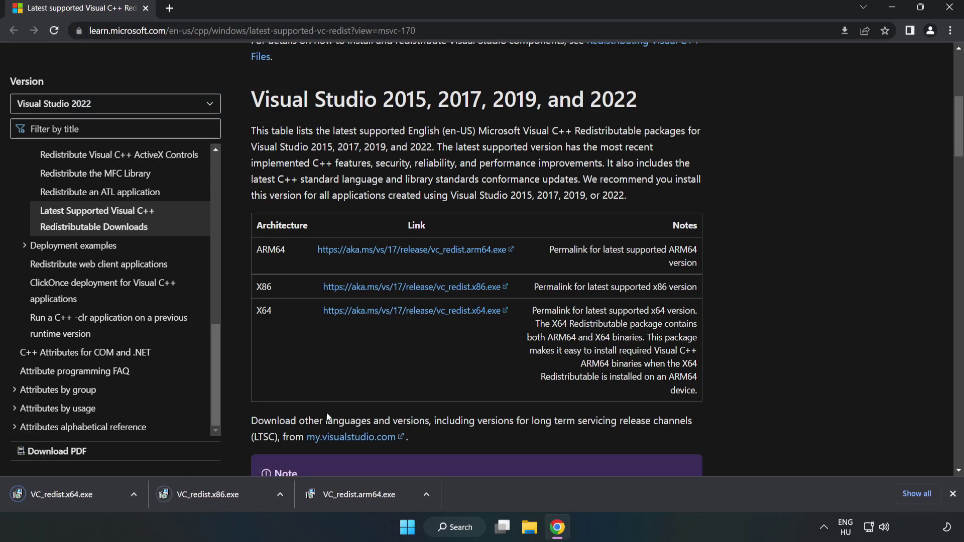
left_click(369, 498)
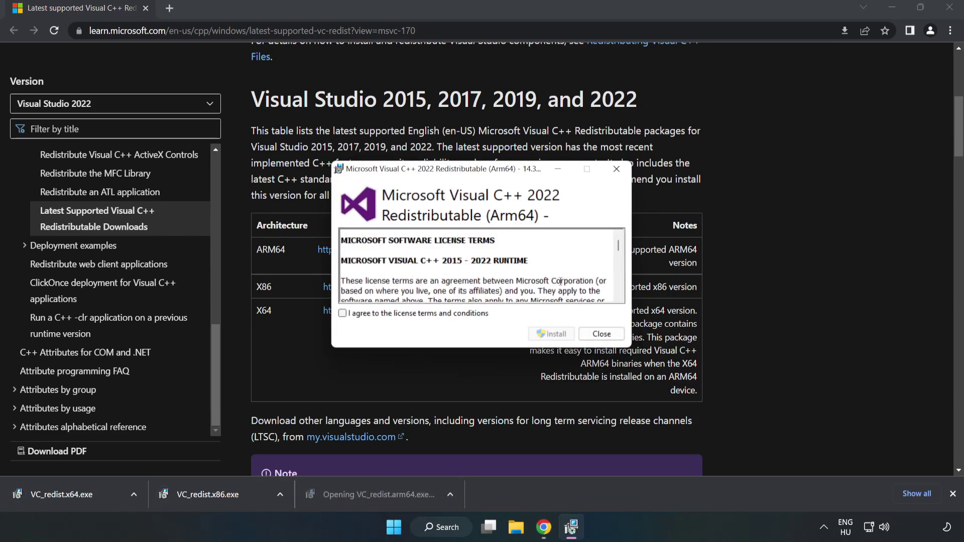
Agree to the license and attempt the ARM64 install, dismissing it after it fails as unsupported.
left_click_drag(617, 248, 617, 291)
left_click(425, 315)
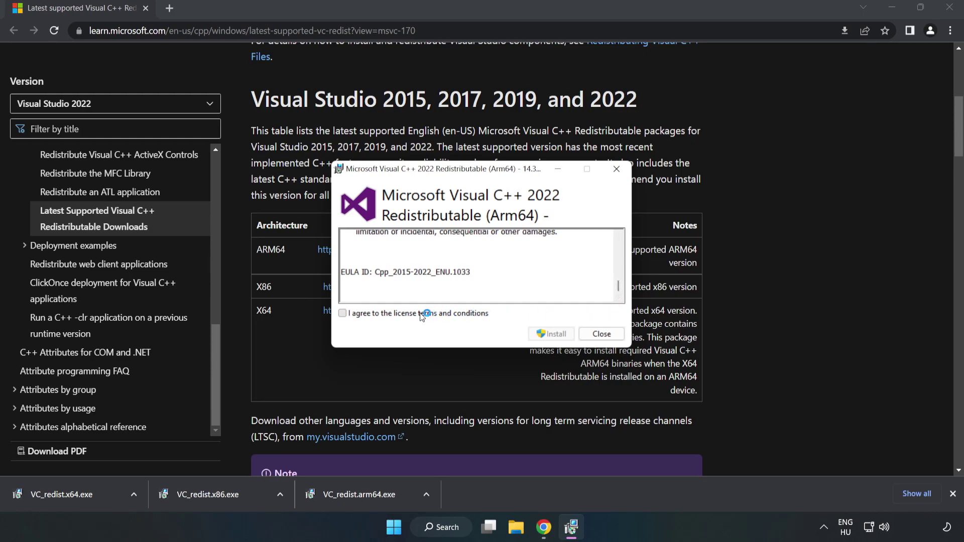
left_click(553, 338)
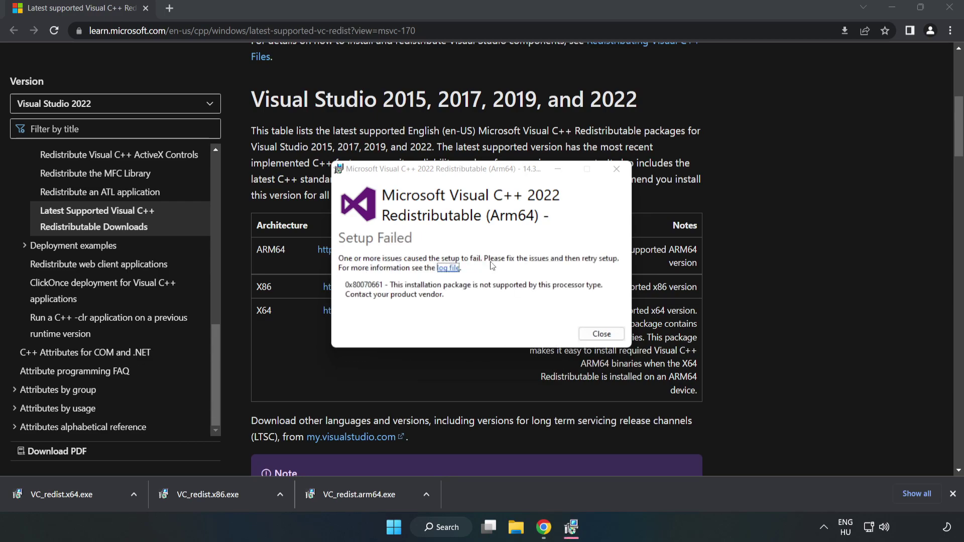
left_click(596, 337)
Install VC_redist.x86.exe and VC_redist.x64.exe, then close Chrome.
left_click(229, 494)
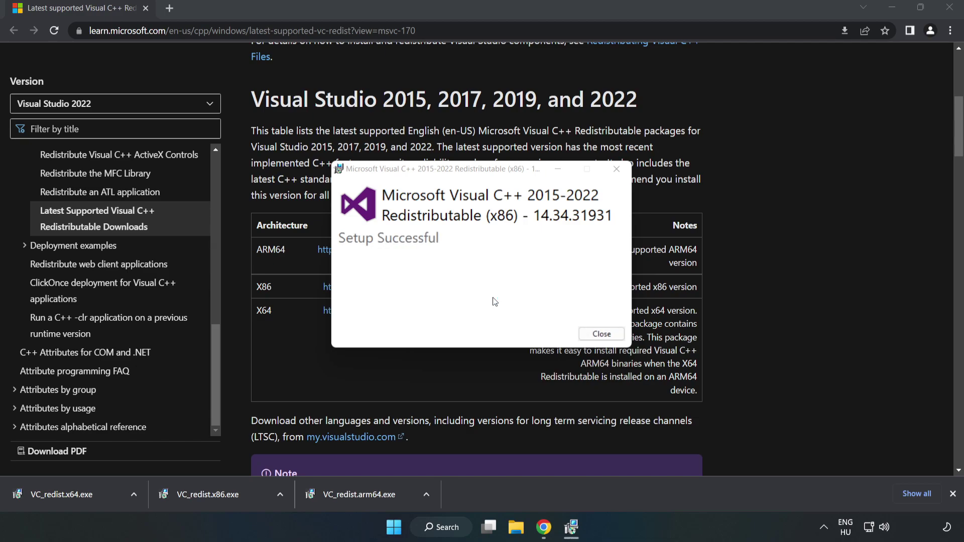
left_click(602, 334)
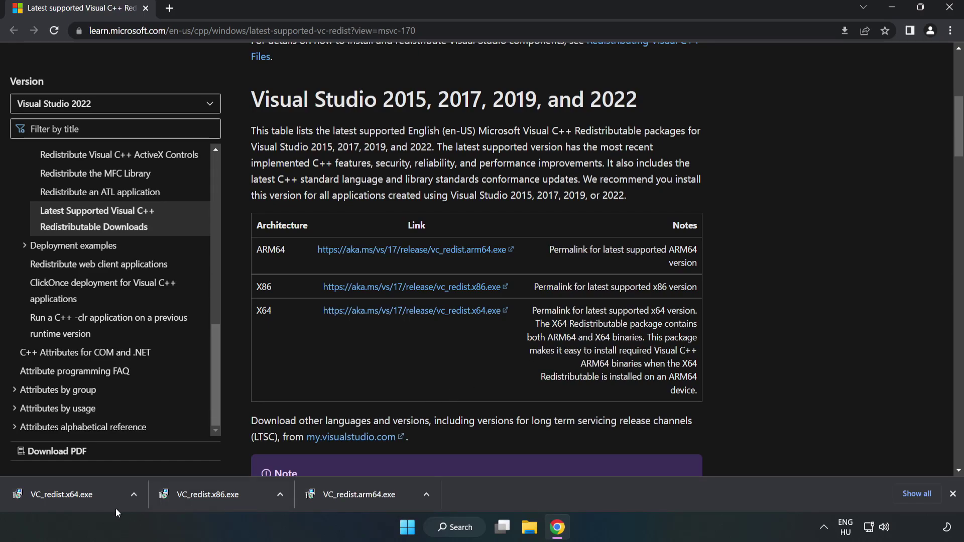
left_click(53, 492)
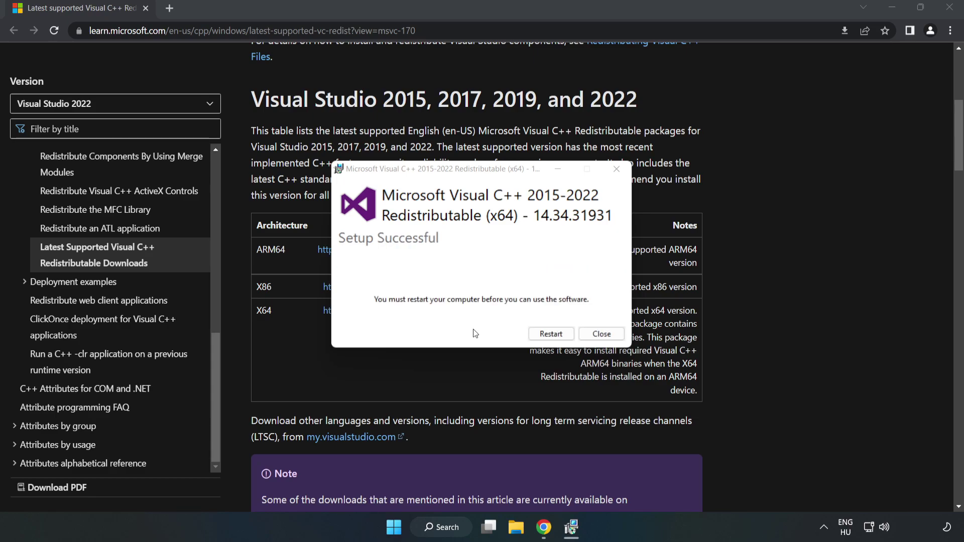
left_click(601, 334)
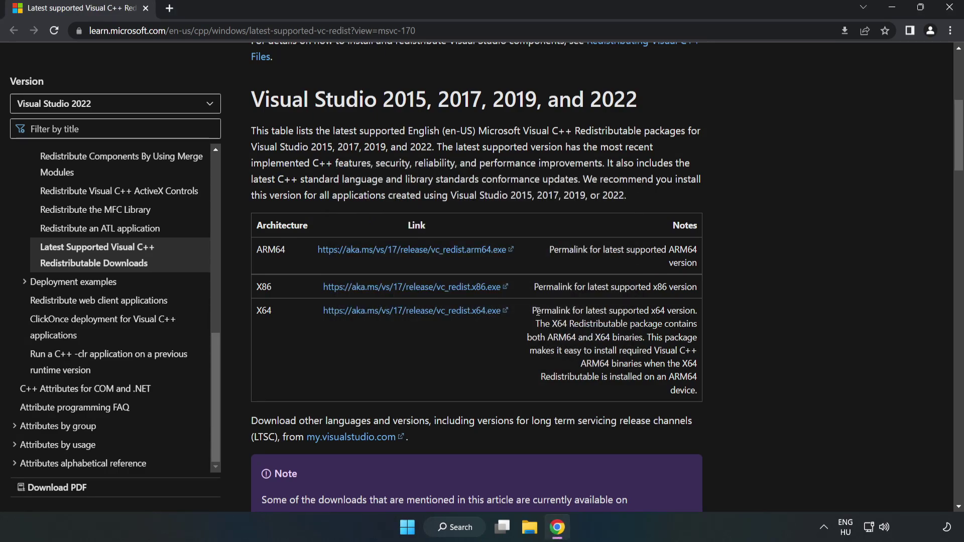
left_click(950, 12)
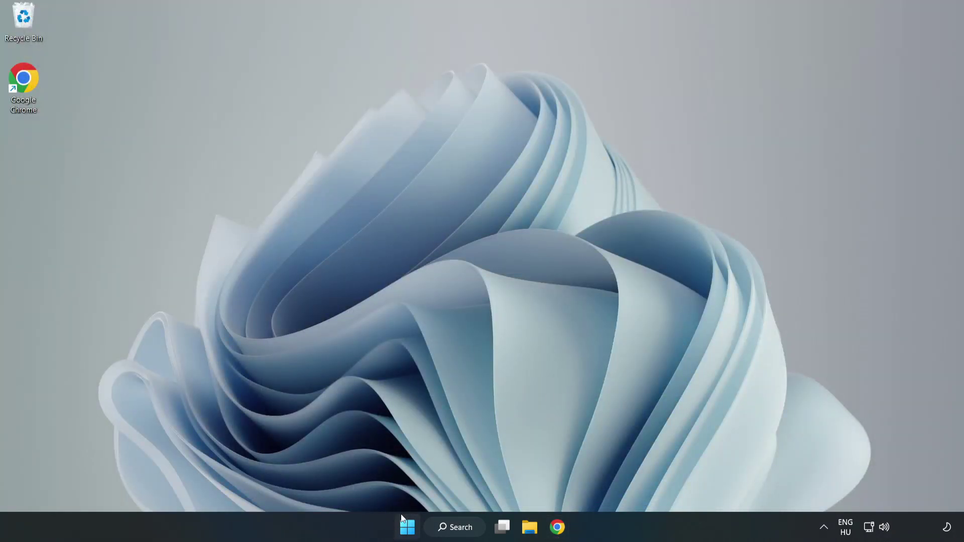
Bring up the Start menu's power options showing Sleep, Shut down and Restart.
left_click(406, 528)
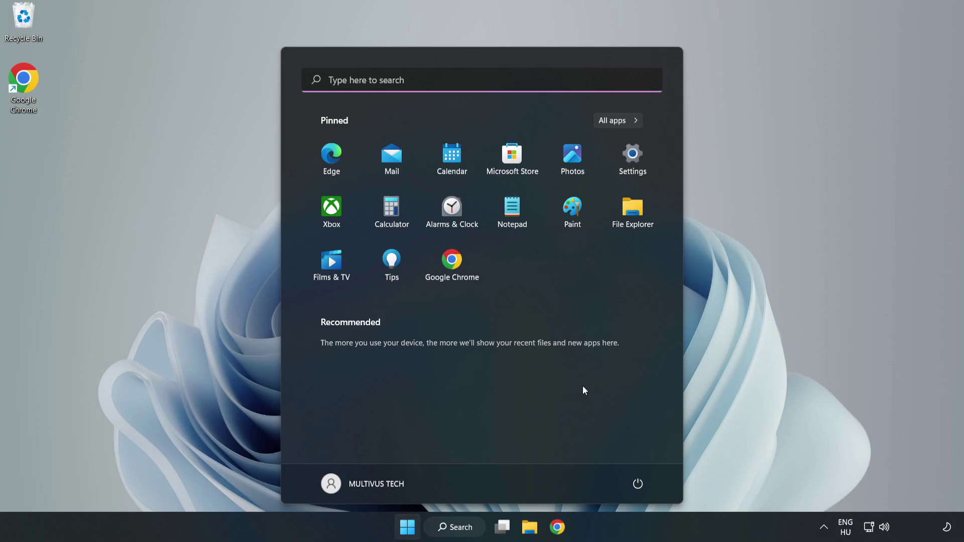
left_click(635, 486)
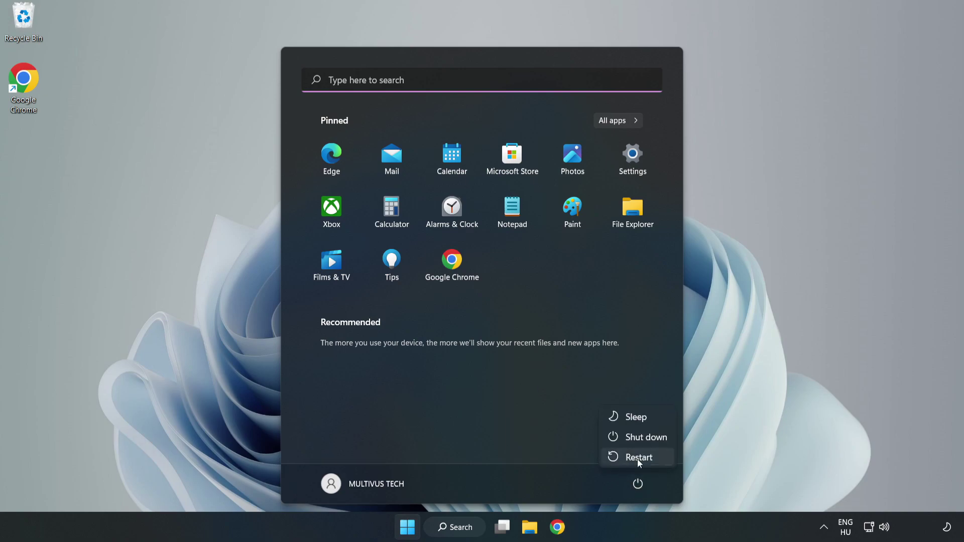